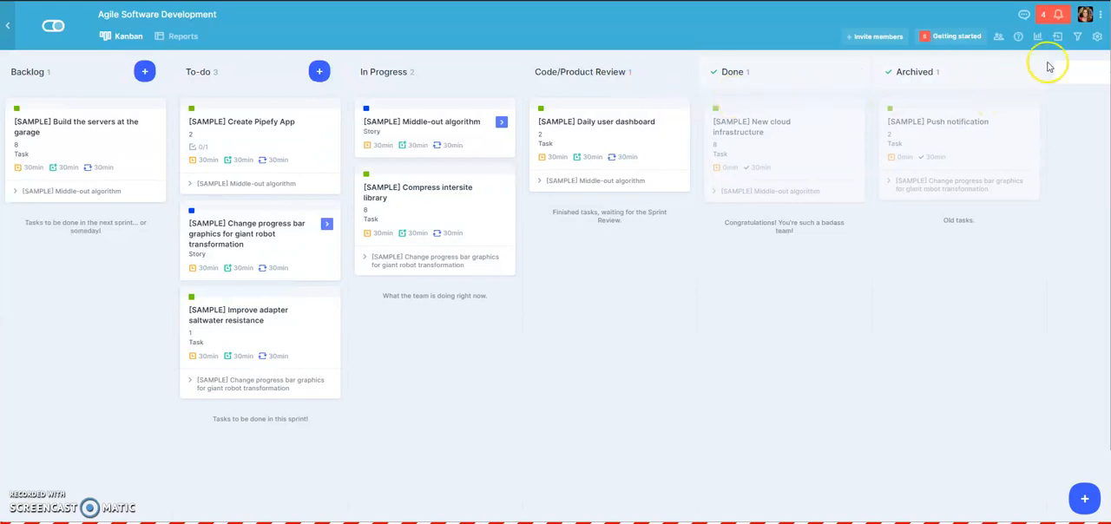
# - Enable the Sprint Planner app for the Agile Software Development pipe
pyautogui.click(1097, 35)
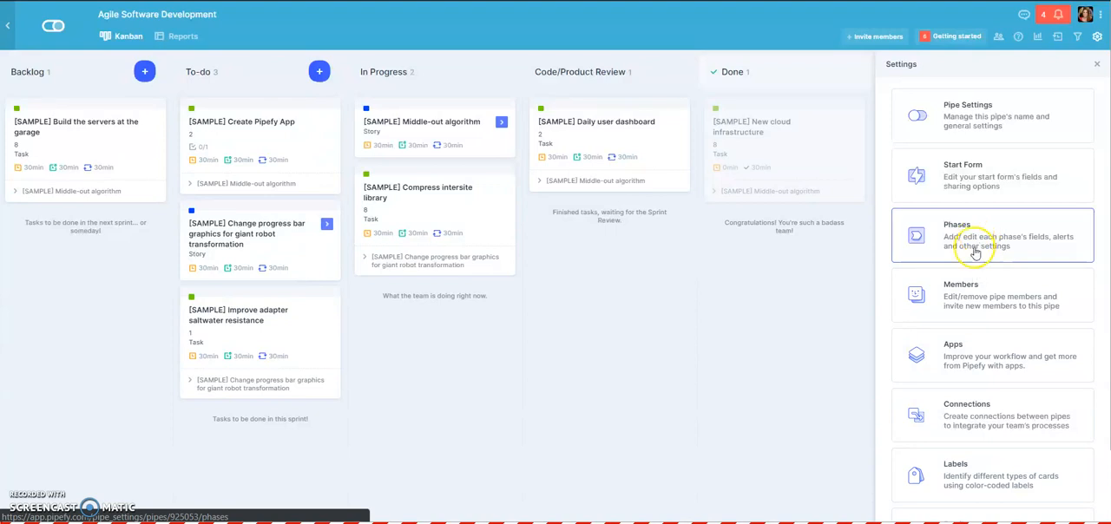
pyautogui.click(969, 347)
pyautogui.scroll(-3, 959, 475)
pyautogui.click(960, 476)
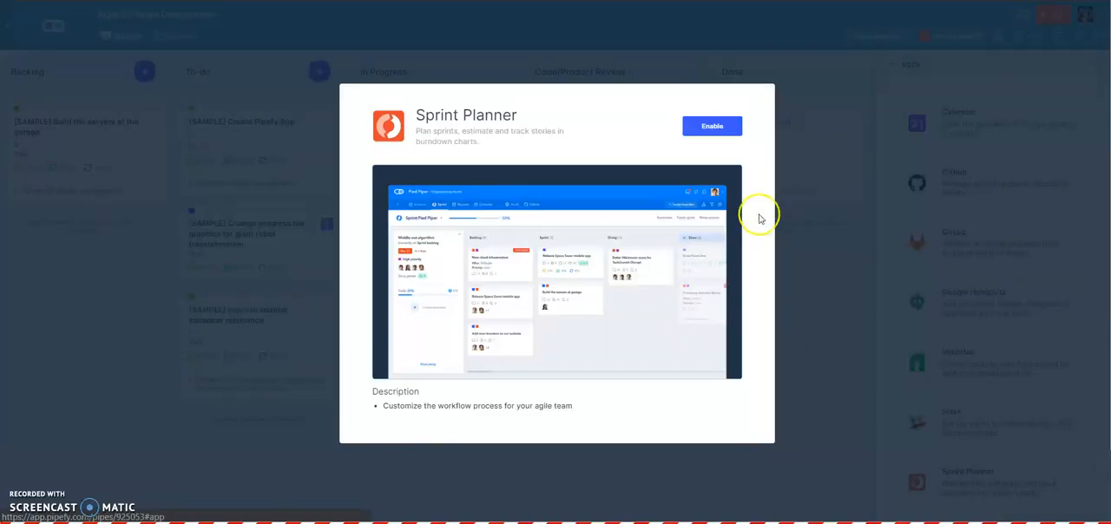
pyautogui.click(713, 129)
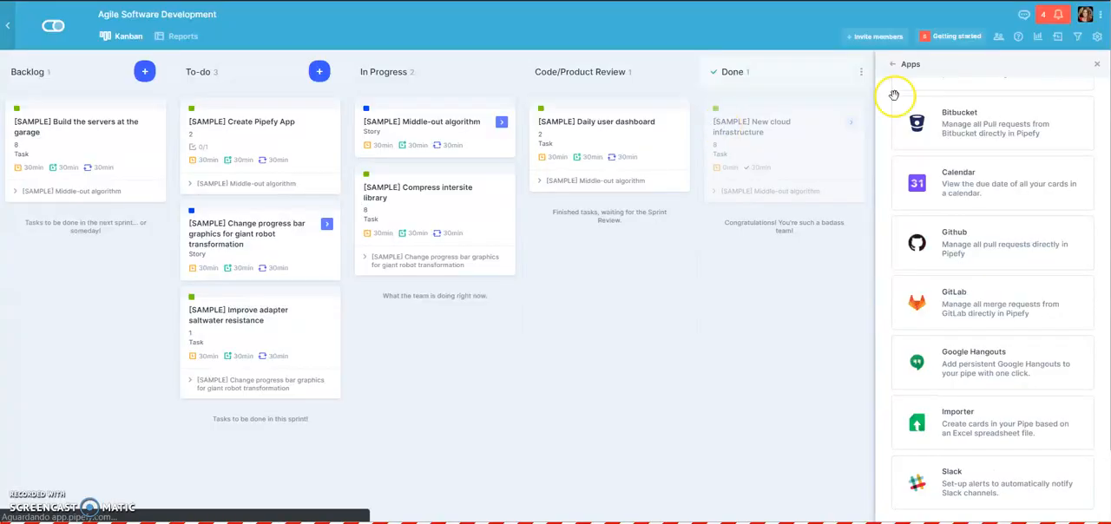
pyautogui.click(1099, 65)
# - Review the settings of the pipe's Tasks connection, including its connected pipe, connection function and number of entries
pyautogui.click(1097, 40)
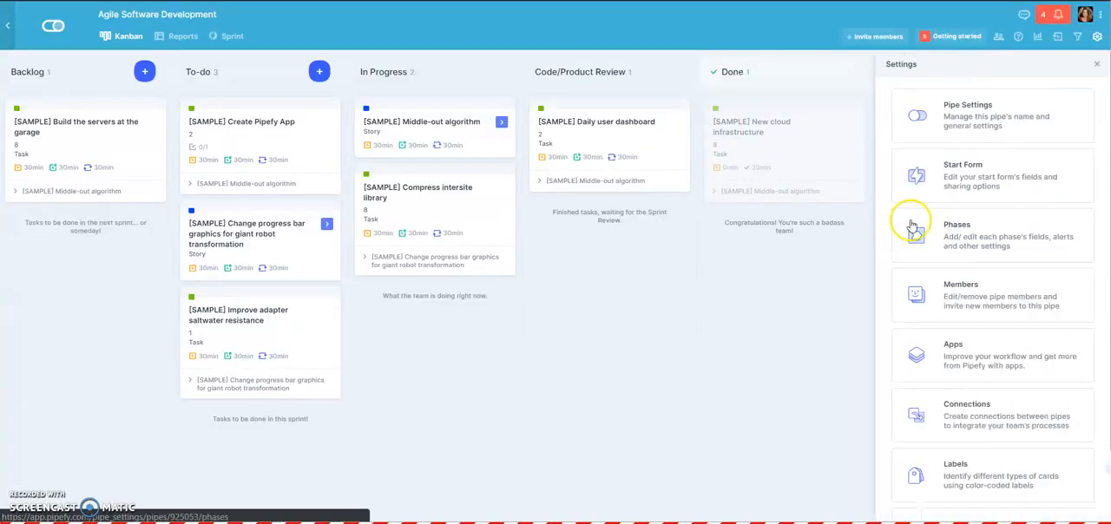
pyautogui.click(939, 401)
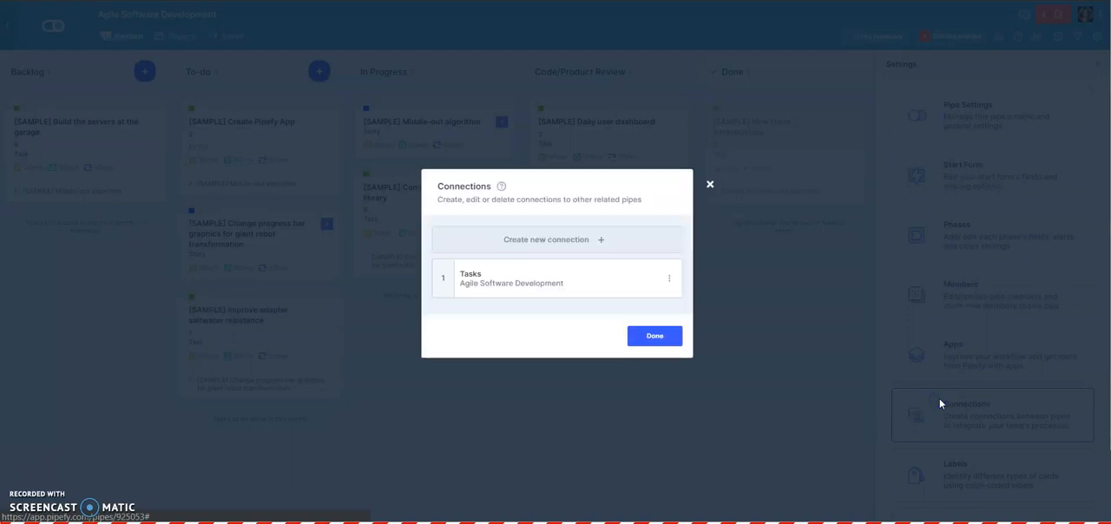
pyautogui.click(523, 274)
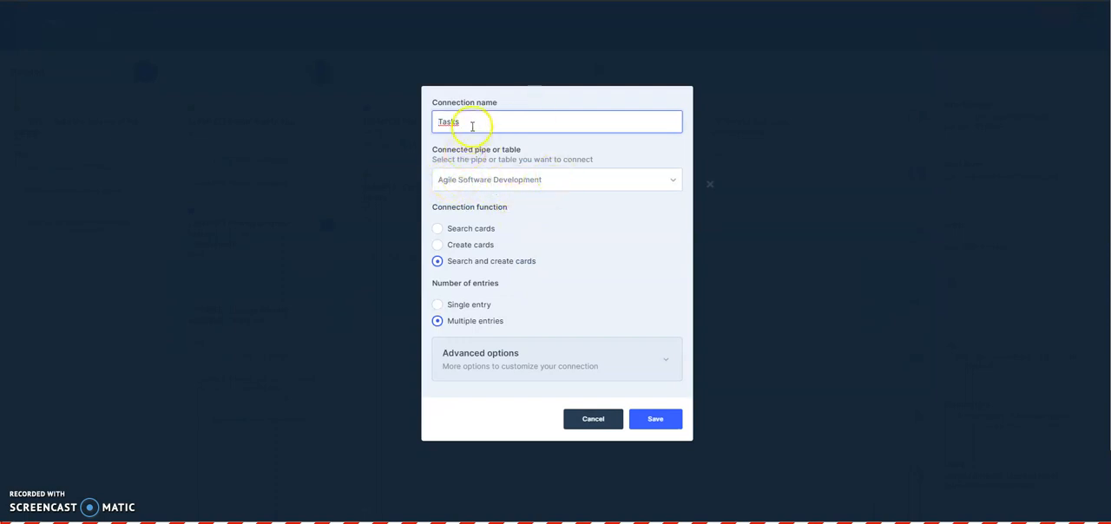
pyautogui.click(655, 419)
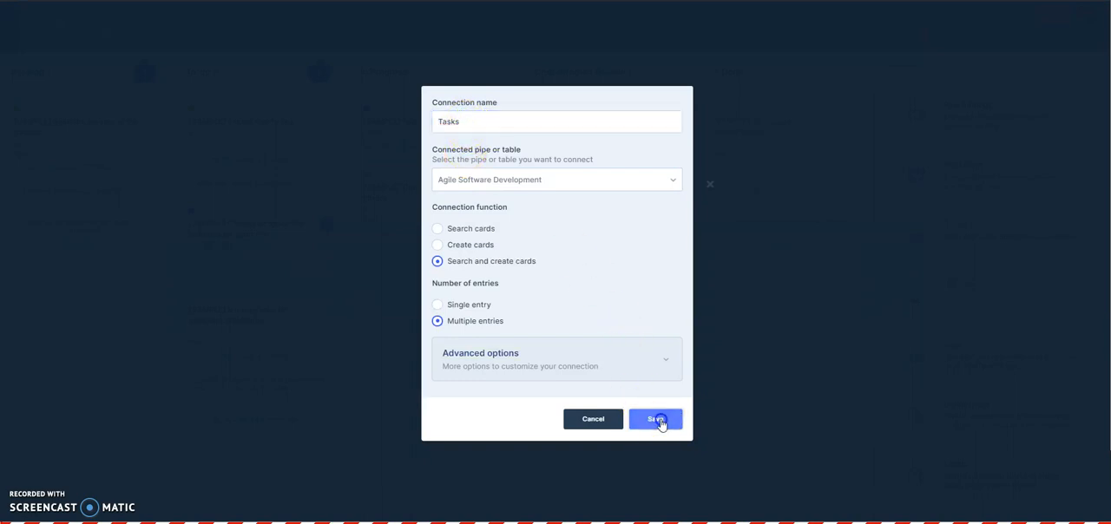
pyautogui.click(708, 185)
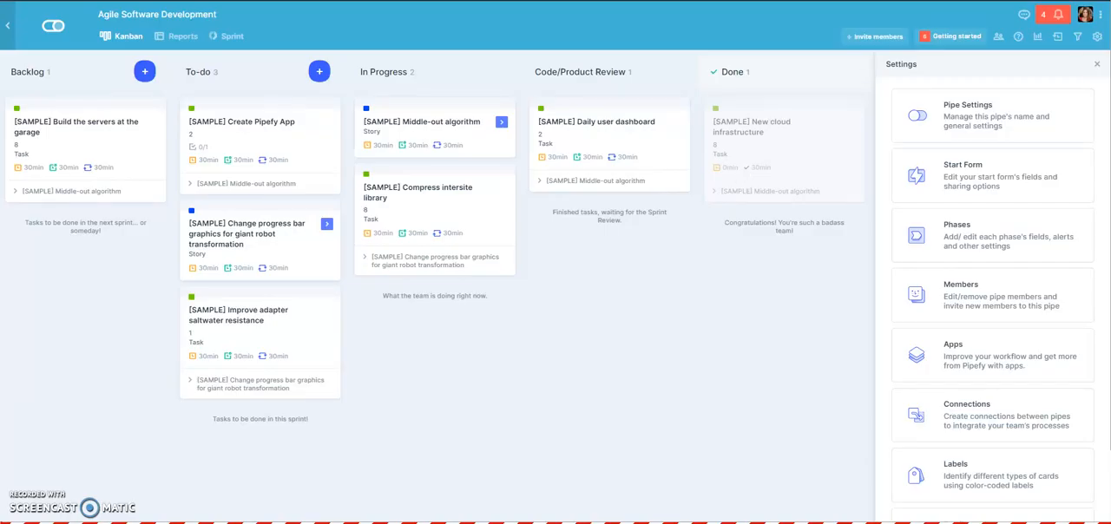
pyautogui.click(1103, 67)
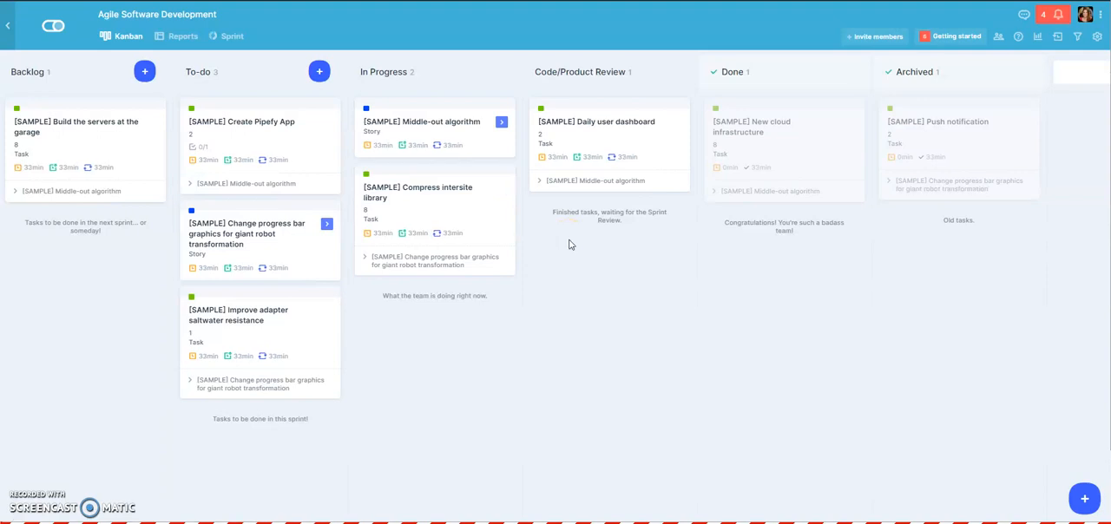
# - Start creating a new sprint from the Middle-out algorithm story card in the In Progress phase
pyautogui.click(417, 127)
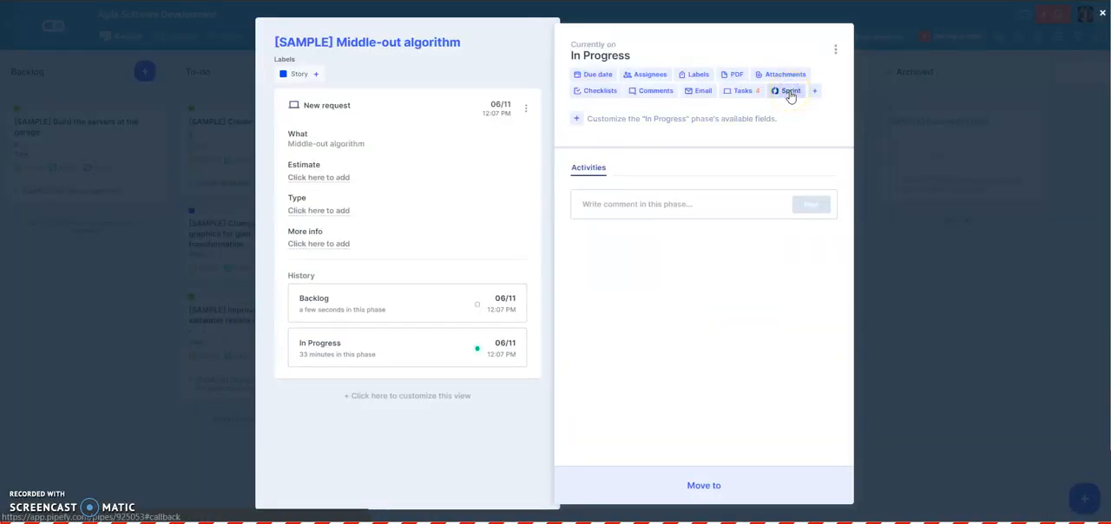
pyautogui.click(789, 93)
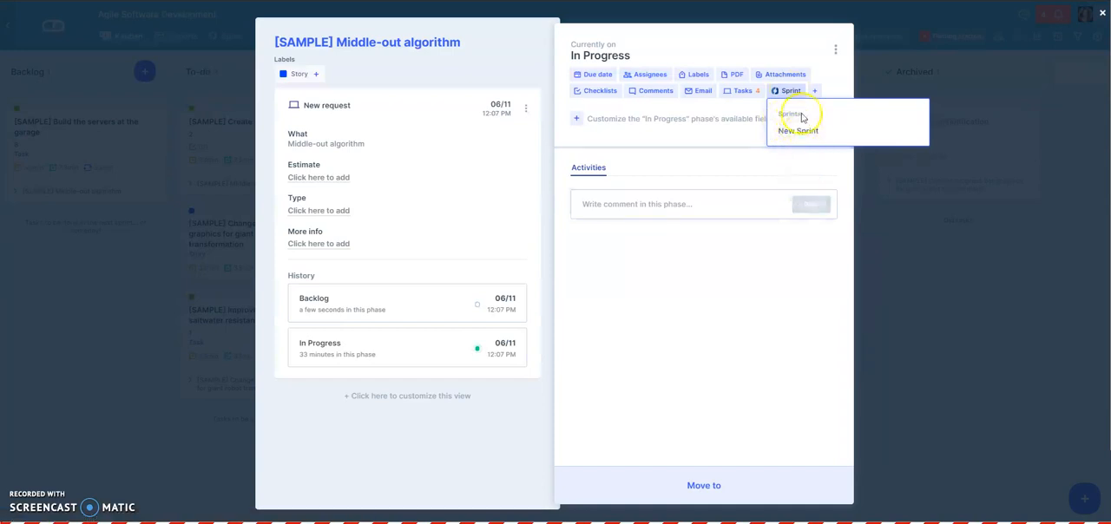
pyautogui.click(796, 132)
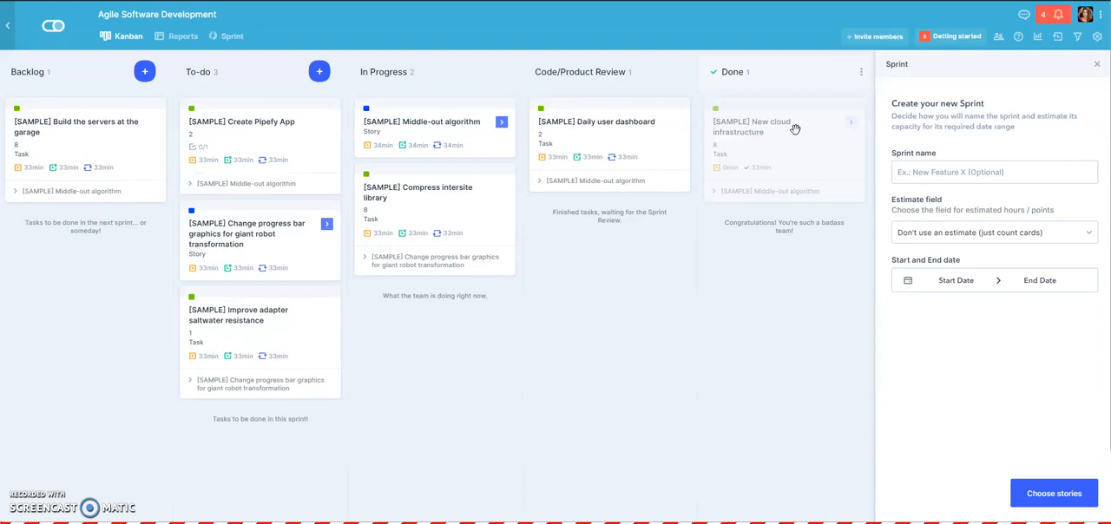
# - Name the new sprint Test and choose Estimate from the start form as its estimate field
pyautogui.click(898, 170)
pyautogui.write('T')
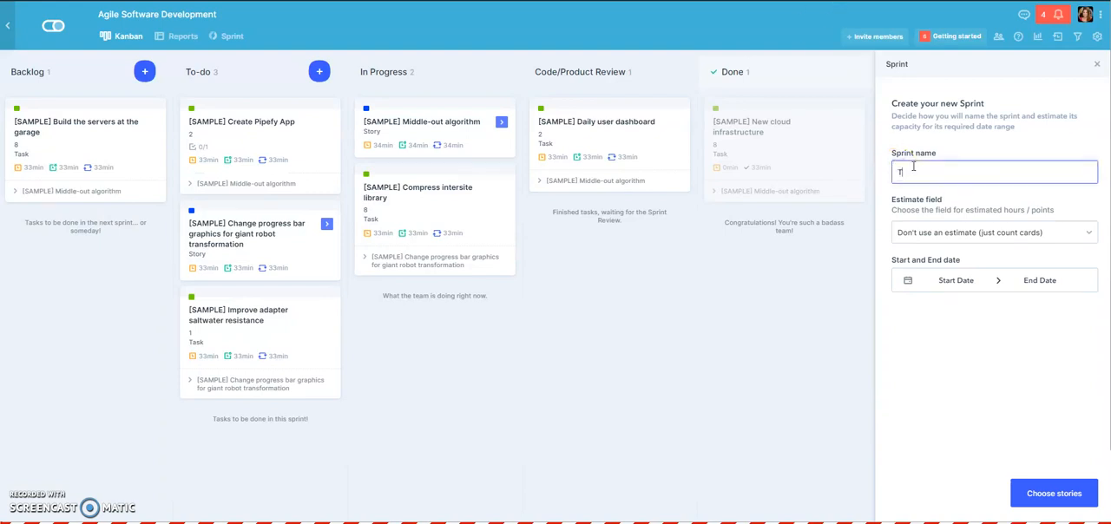
pyautogui.write('est')
pyautogui.click(935, 175)
pyautogui.click(986, 234)
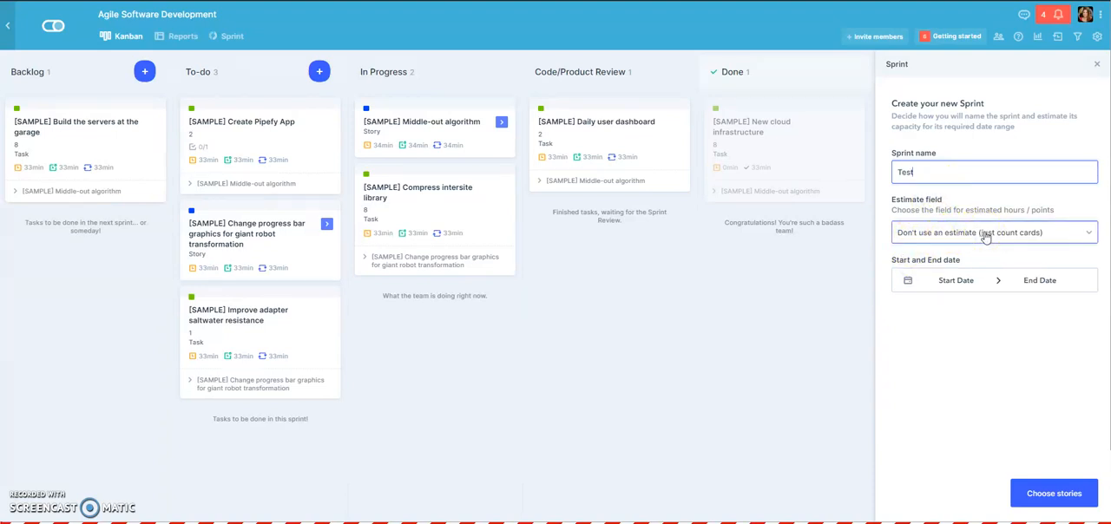
pyautogui.click(985, 238)
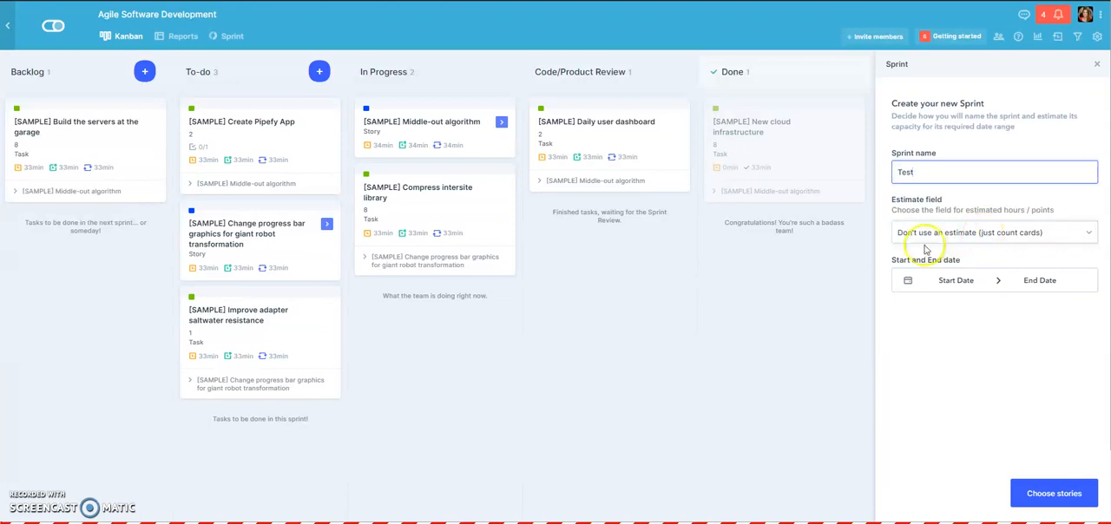
pyautogui.click(1026, 241)
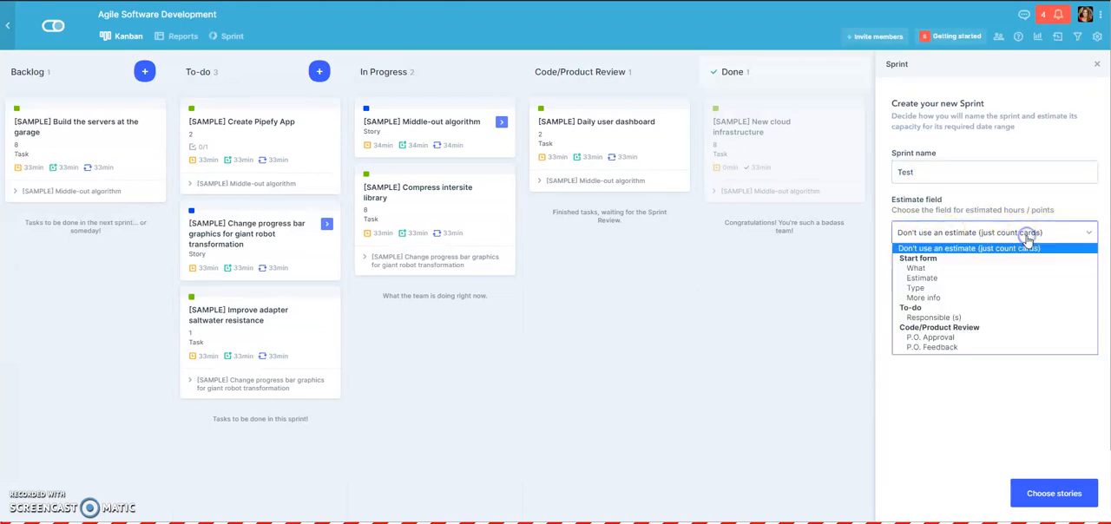
pyautogui.click(944, 280)
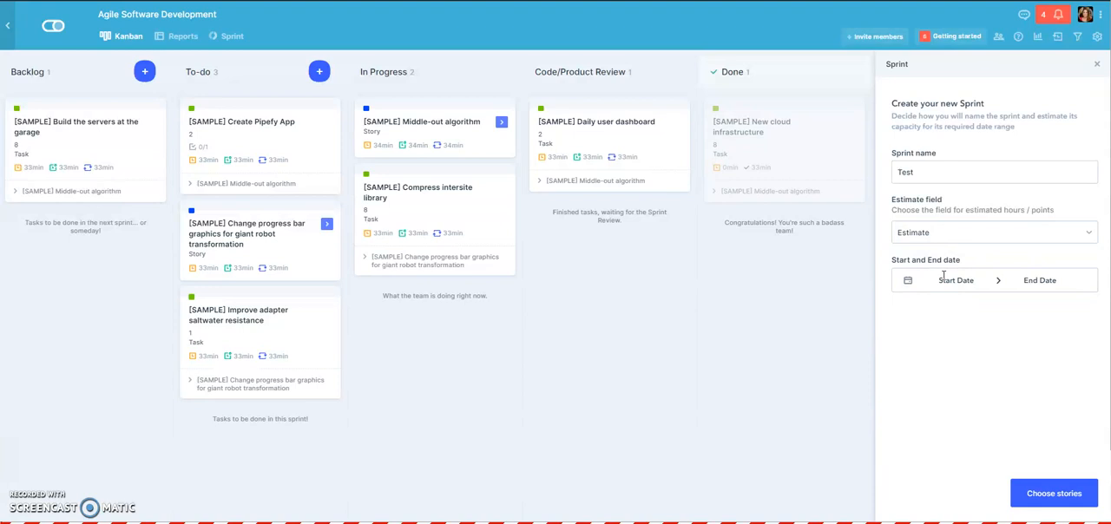
# - Set the sprint dates from 06/11/2019 to 06/14/2019 and proceed to choosing its stories
pyautogui.click(943, 275)
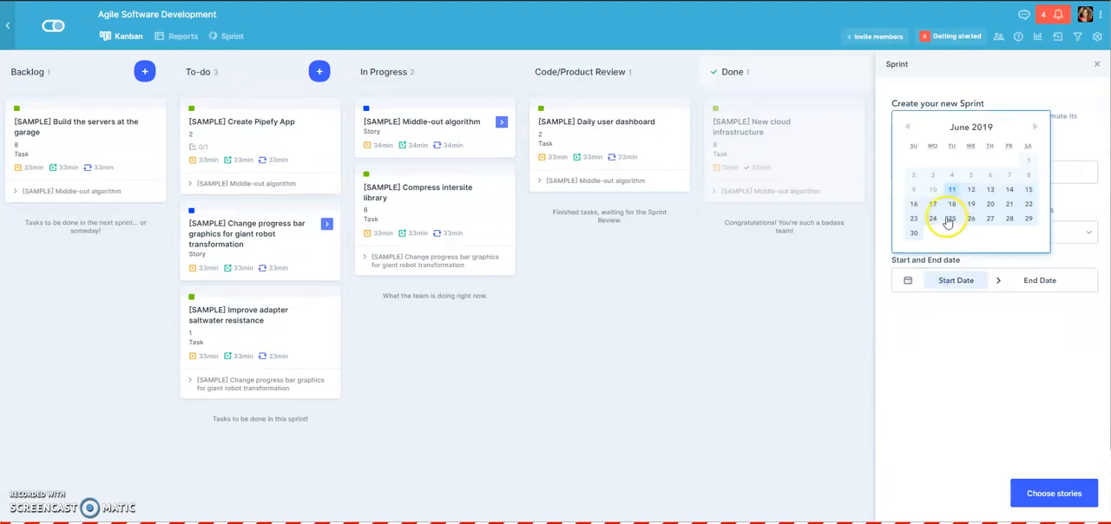
pyautogui.click(952, 189)
pyautogui.click(1029, 279)
pyautogui.click(1008, 189)
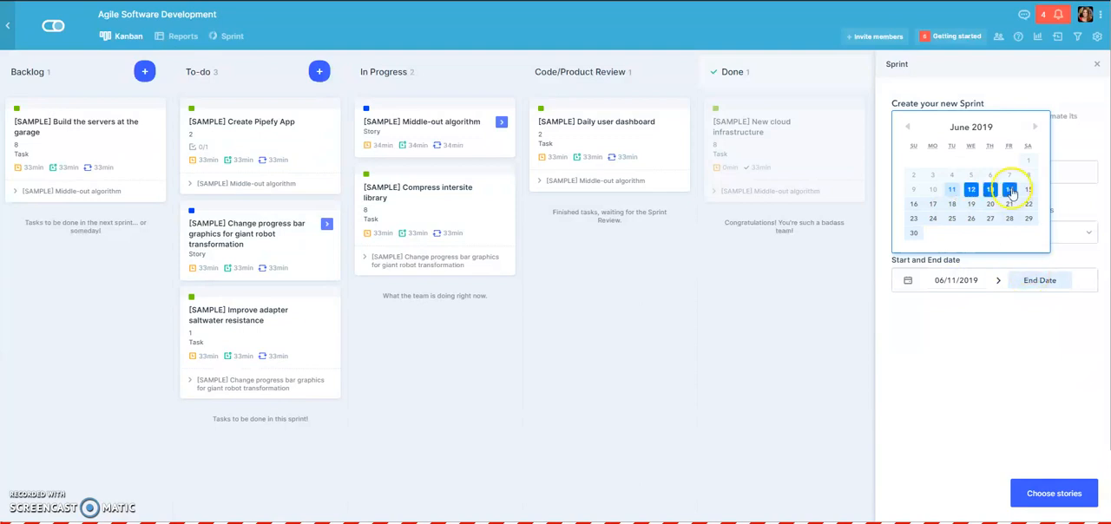
pyautogui.click(1052, 494)
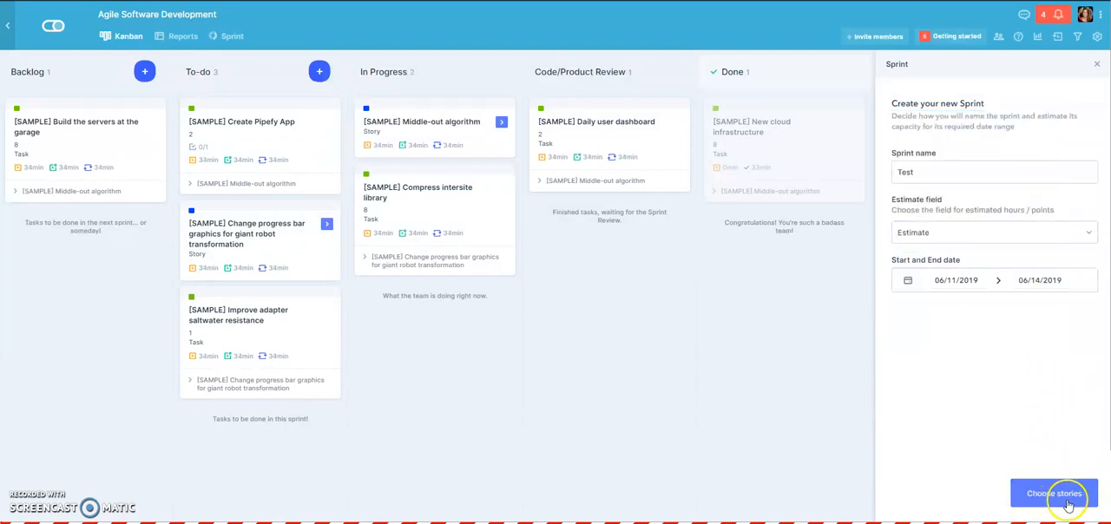
pyautogui.click(1068, 488)
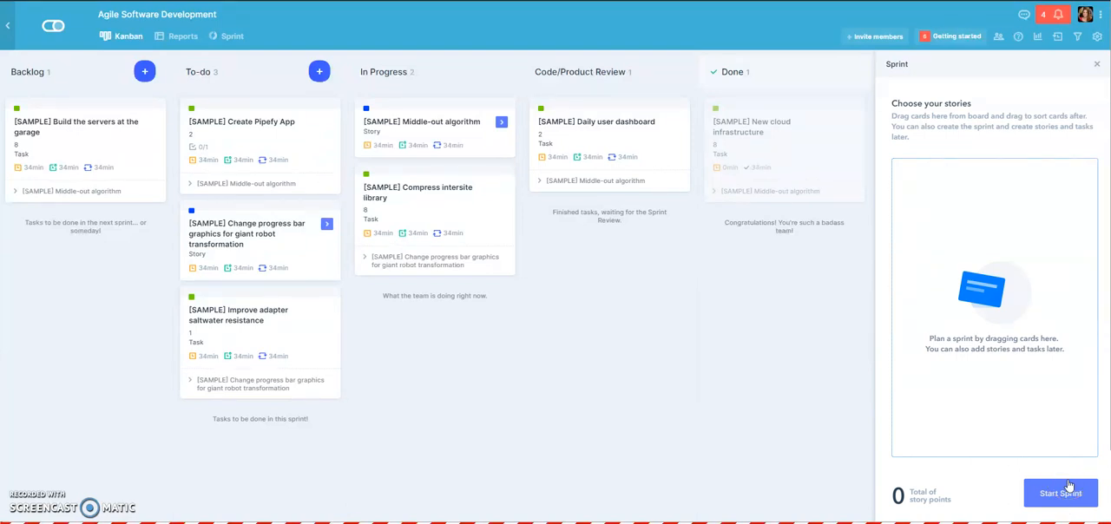
# - Add the Middle-out algorithm and Change progress bar graphics stories to the sprint and start it
pyautogui.moveTo(409, 146); pyautogui.dragTo(909, 212)
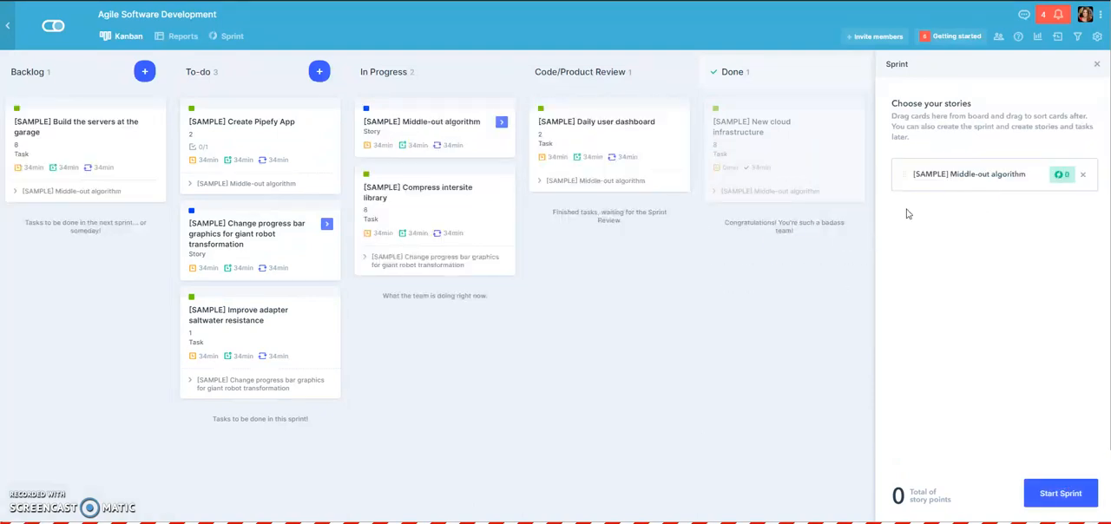
pyautogui.moveTo(280, 242); pyautogui.dragTo(1020, 257)
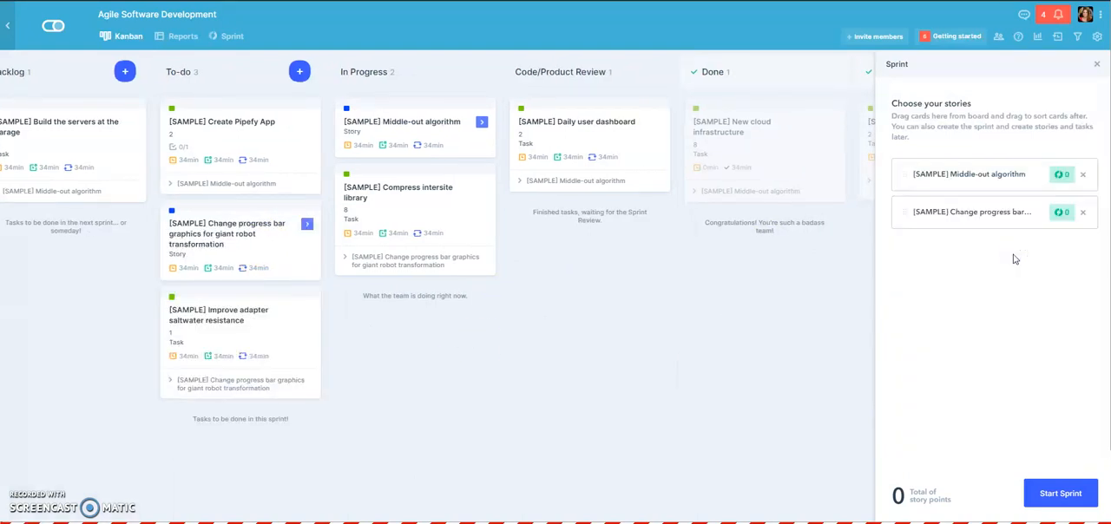
pyautogui.click(1044, 499)
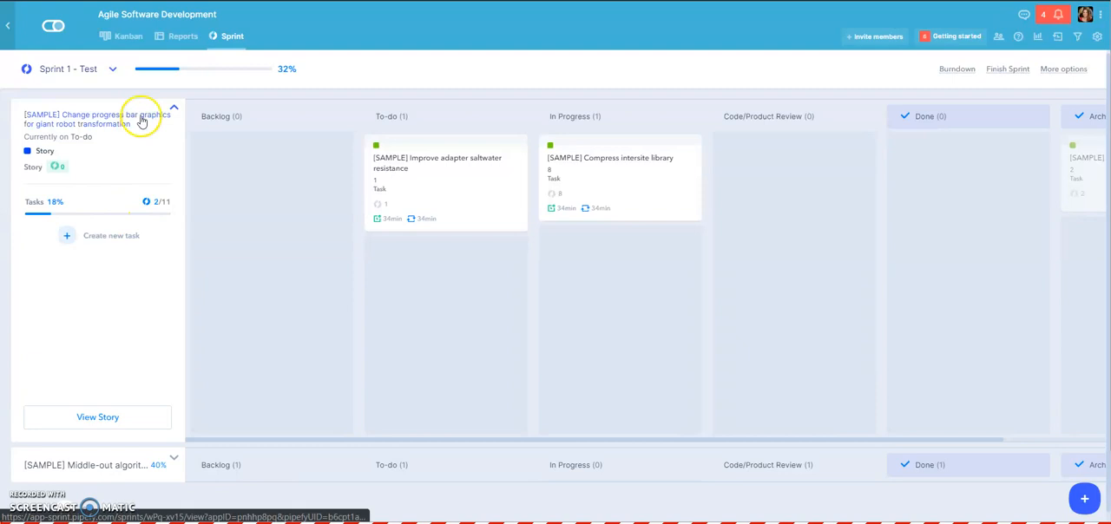
# - Examine the Middle-out algorithm story's tasks across the phases of the sprint board
pyautogui.click(142, 121)
pyautogui.click(139, 156)
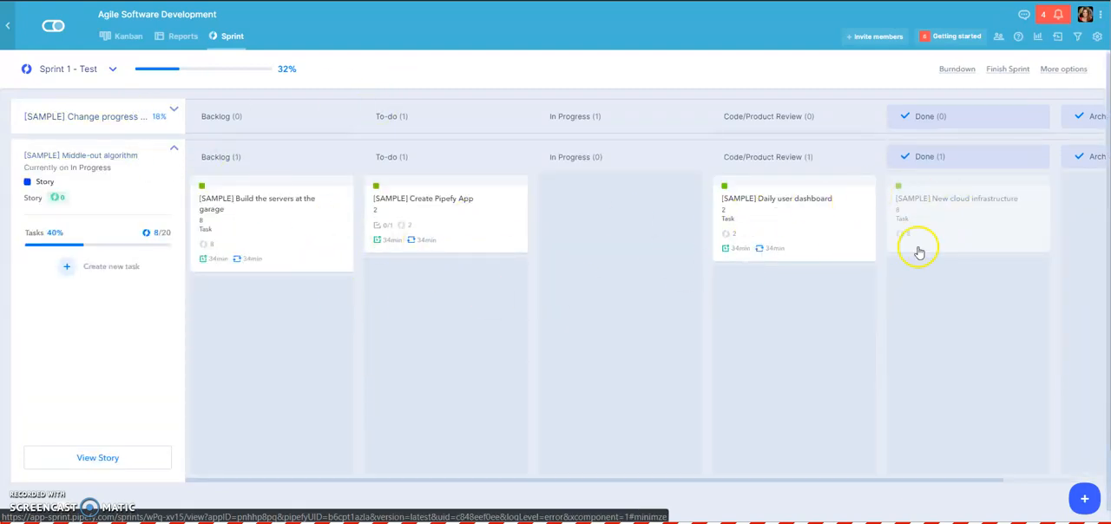
pyautogui.click(172, 151)
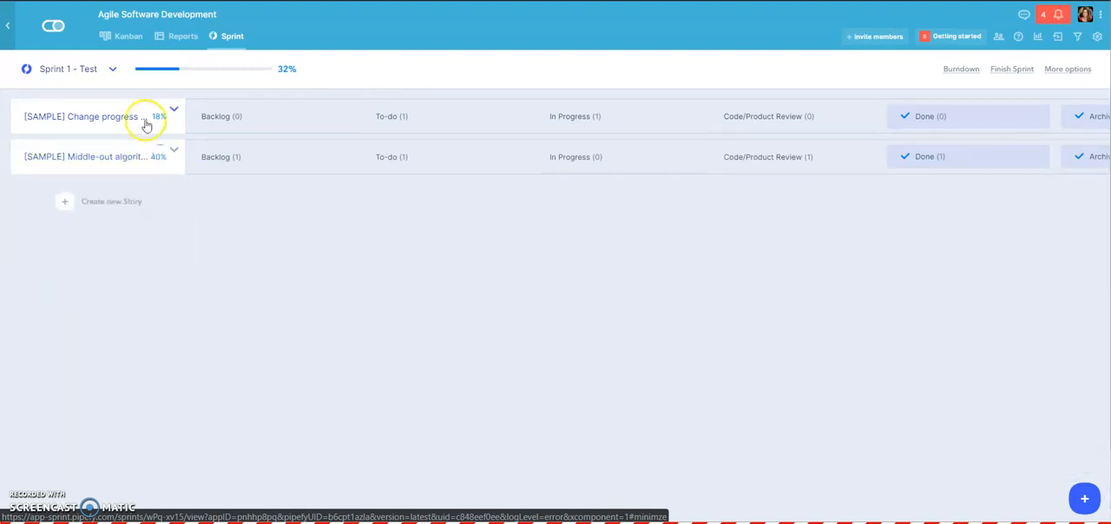
# - Create Task 1 under the Change progress bar graphics story with an estimate of 10 and the Task label
pyautogui.click(145, 119)
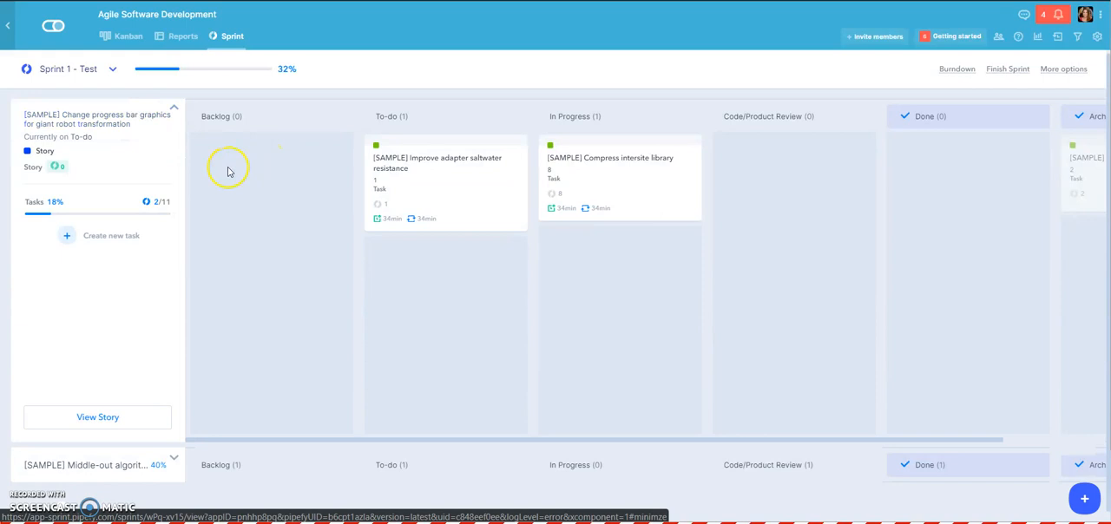
pyautogui.click(119, 242)
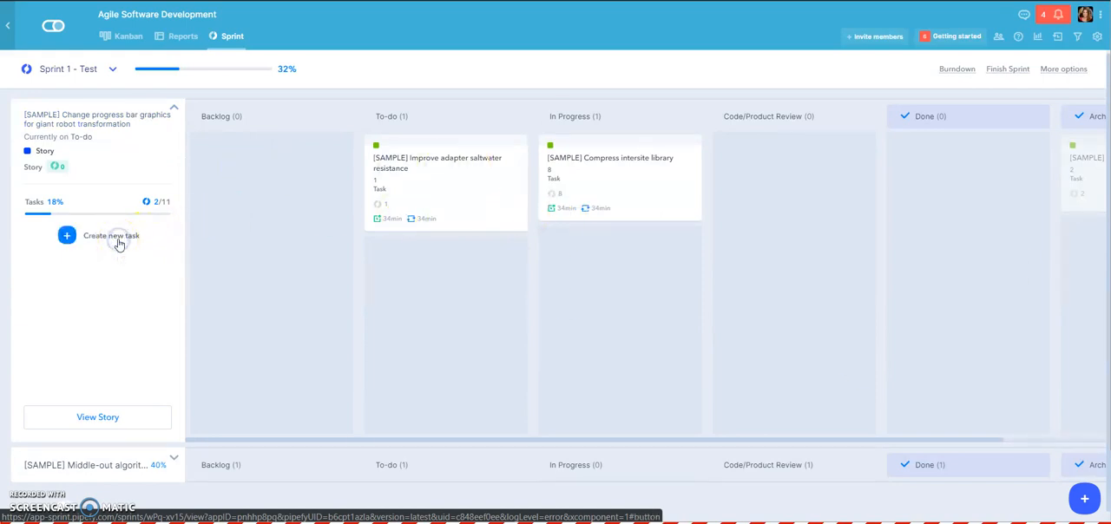
pyautogui.click(134, 242)
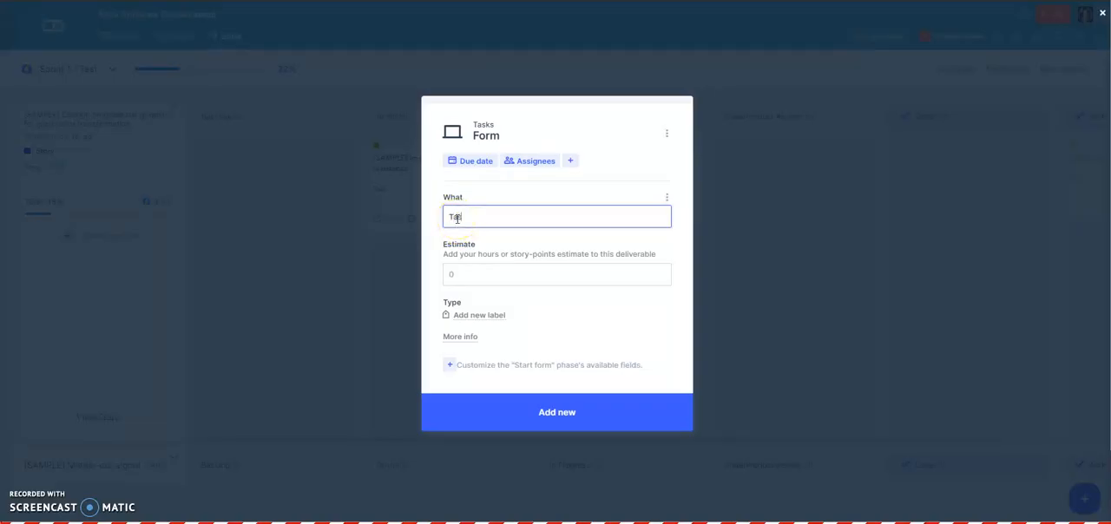
pyautogui.click(457, 275)
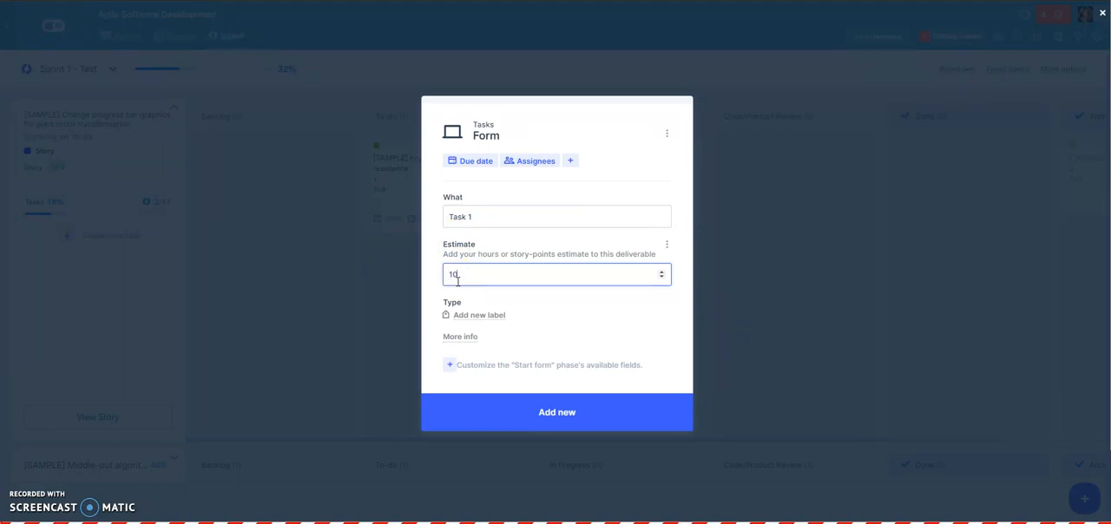
pyautogui.click(485, 315)
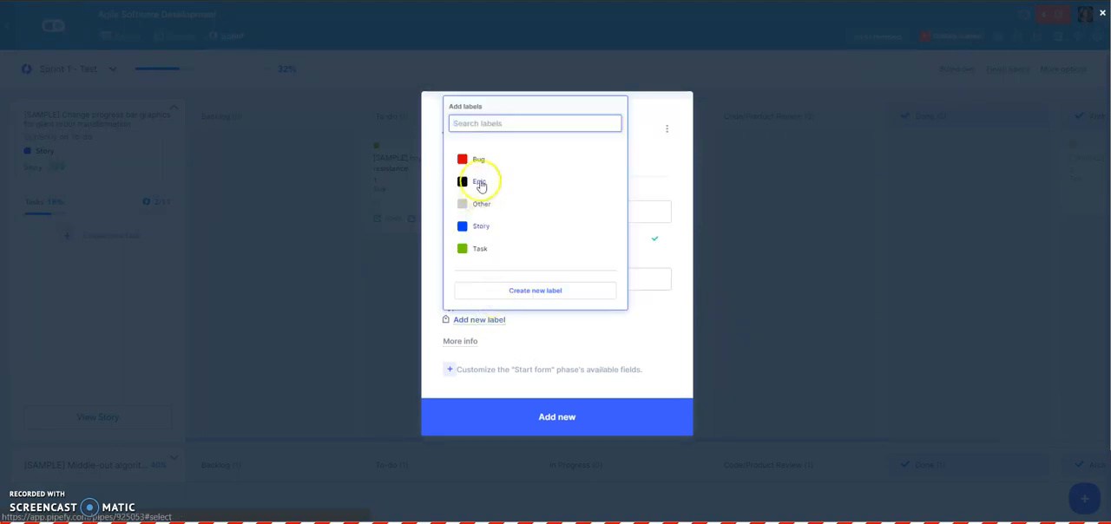
pyautogui.click(477, 248)
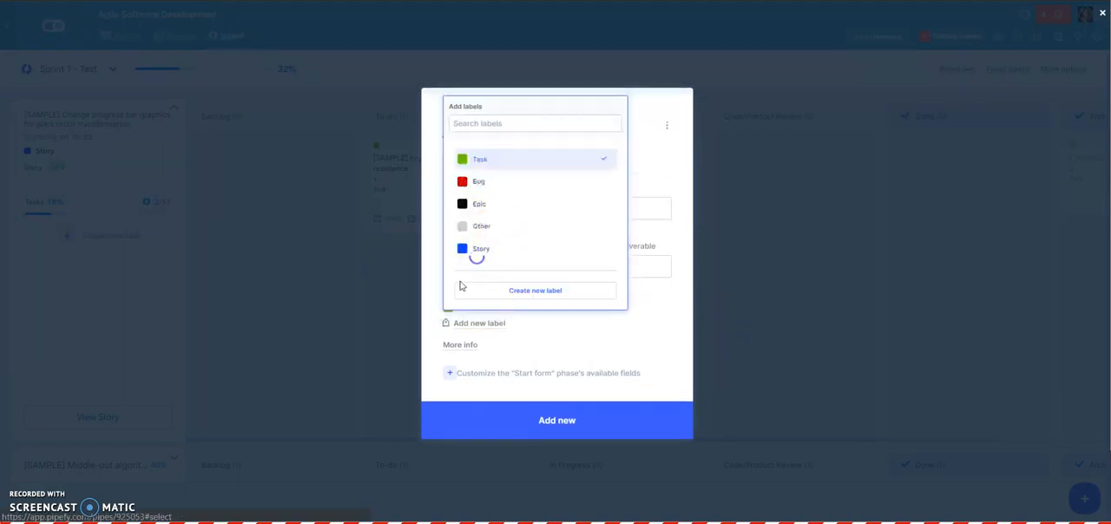
pyautogui.click(428, 323)
pyautogui.click(460, 345)
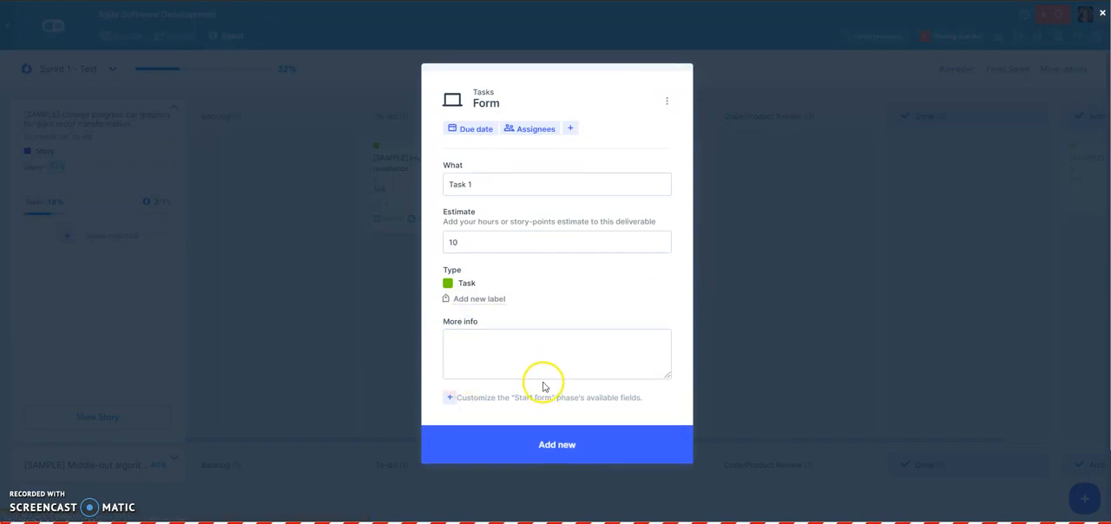
pyautogui.click(565, 447)
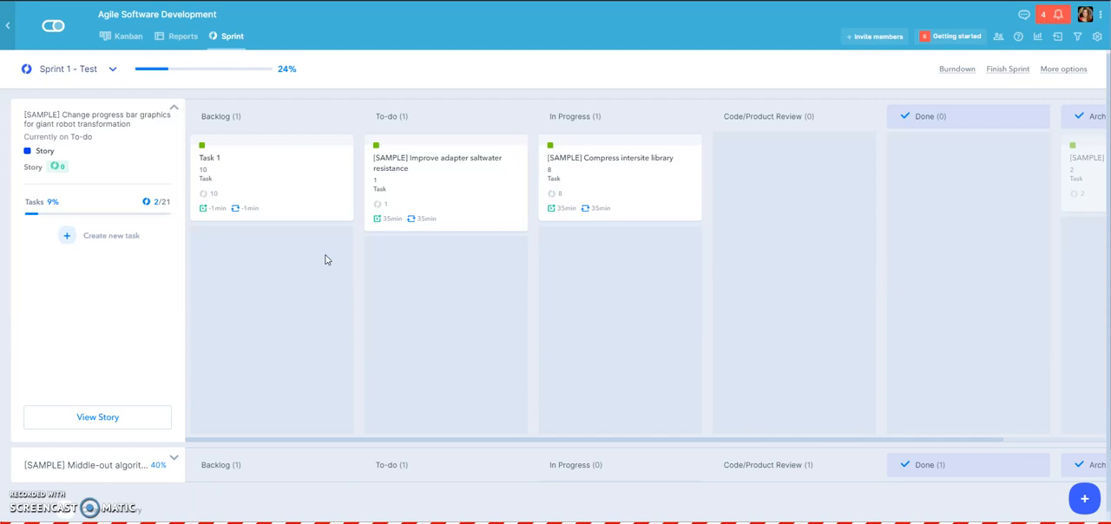
# - Return to the pipe's Kanban board to view the sprint's cards, including Task 1
pyautogui.click(110, 68)
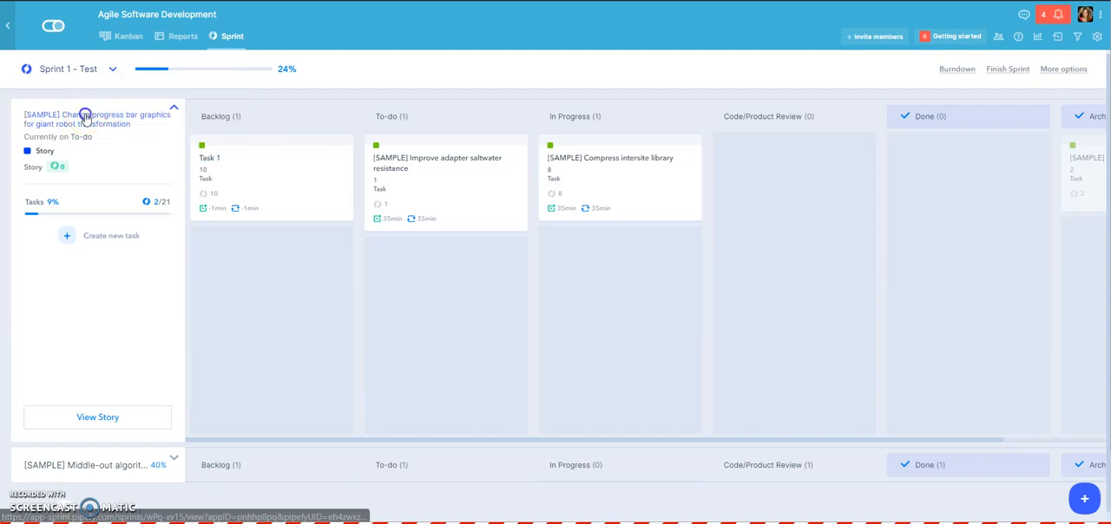
pyautogui.click(86, 113)
pyautogui.click(122, 35)
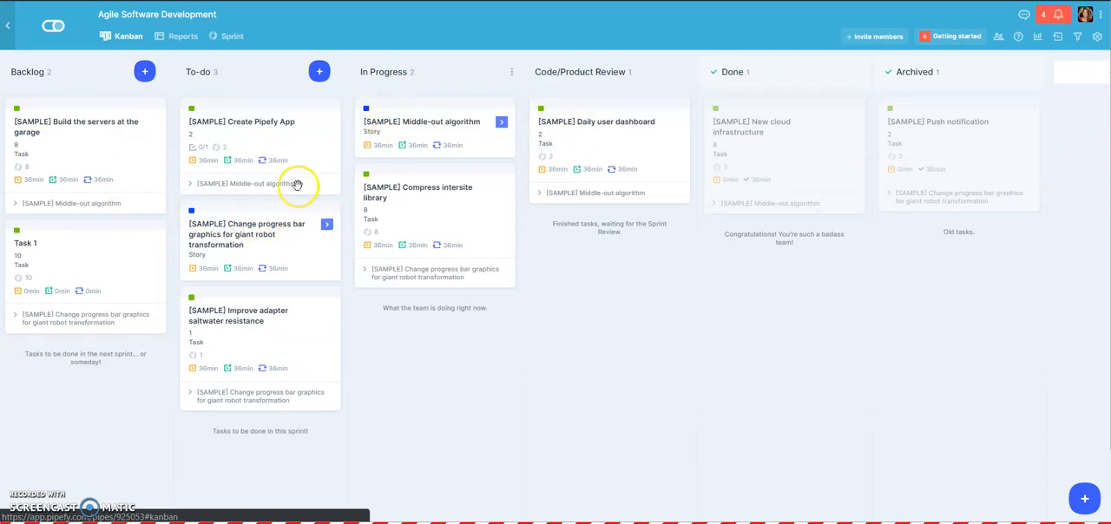
# - Create Task 2 under the Middle-out algorithm story with an estimate of 30 and the Task label
pyautogui.click(407, 127)
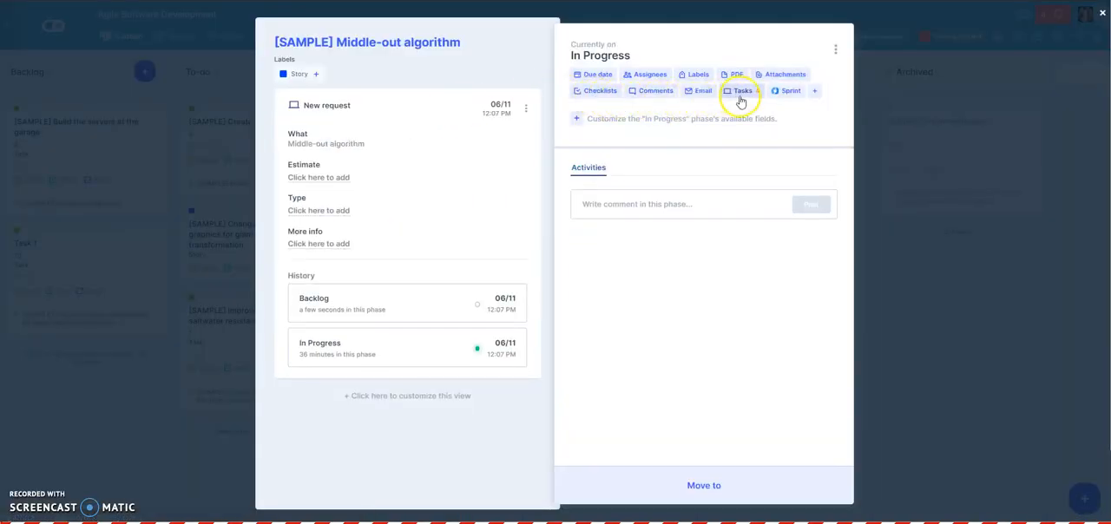
pyautogui.click(738, 93)
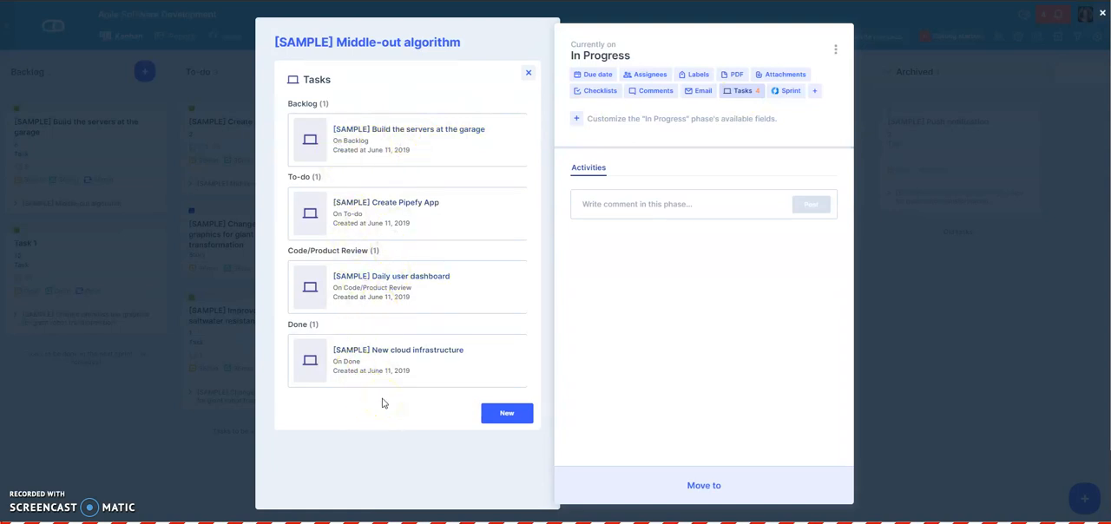
pyautogui.click(506, 413)
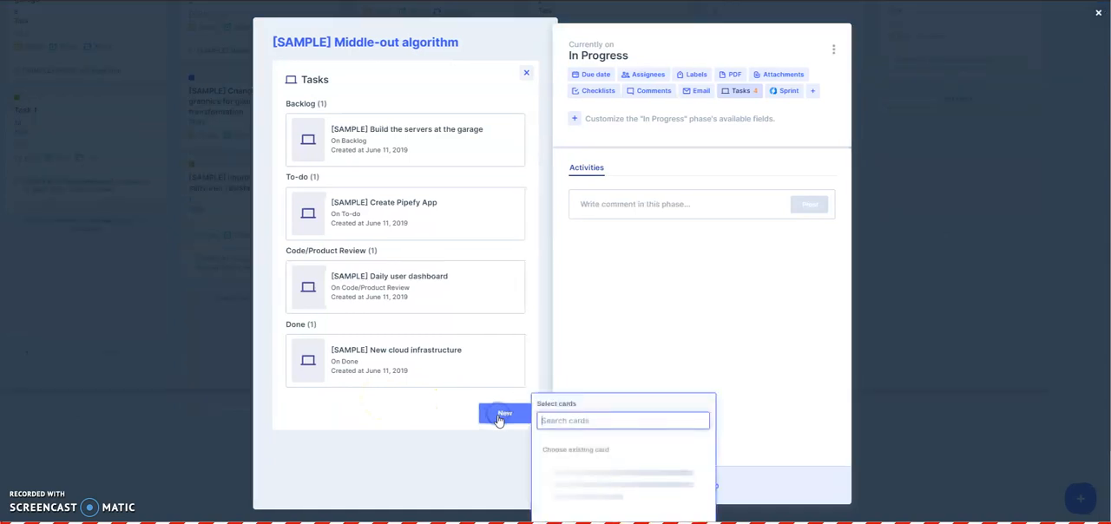
pyautogui.scroll(-5, 583, 422)
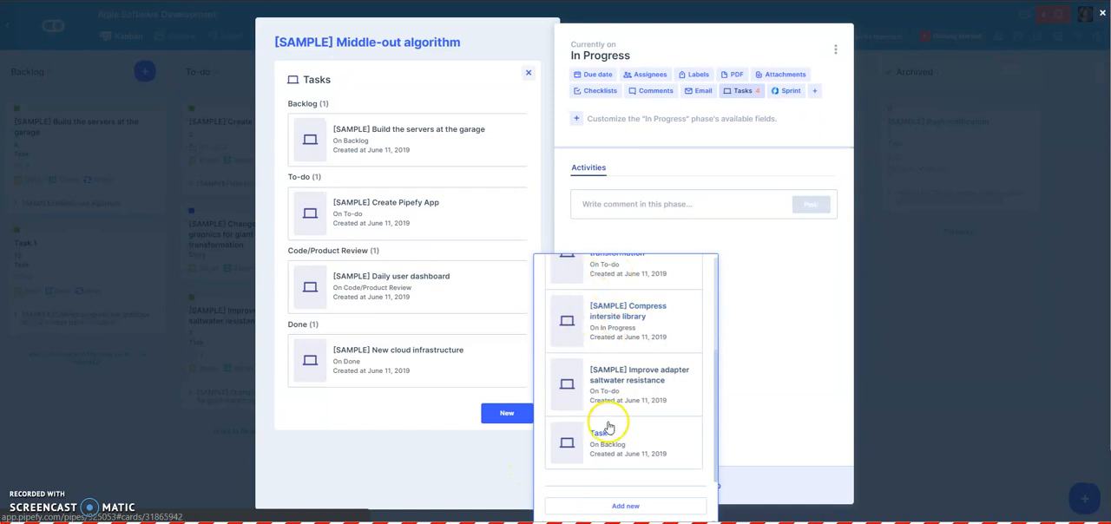
pyautogui.click(616, 503)
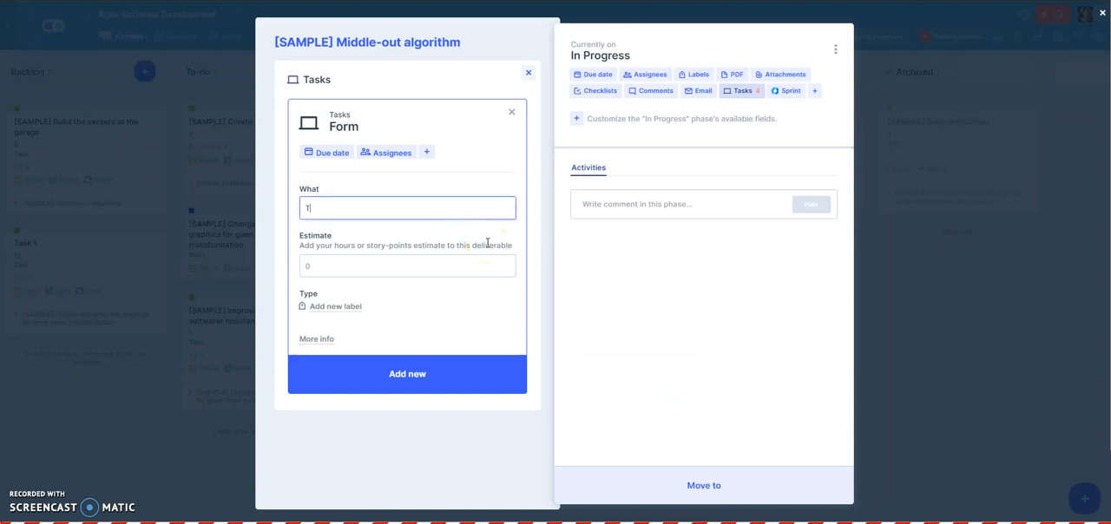
pyautogui.click(331, 269)
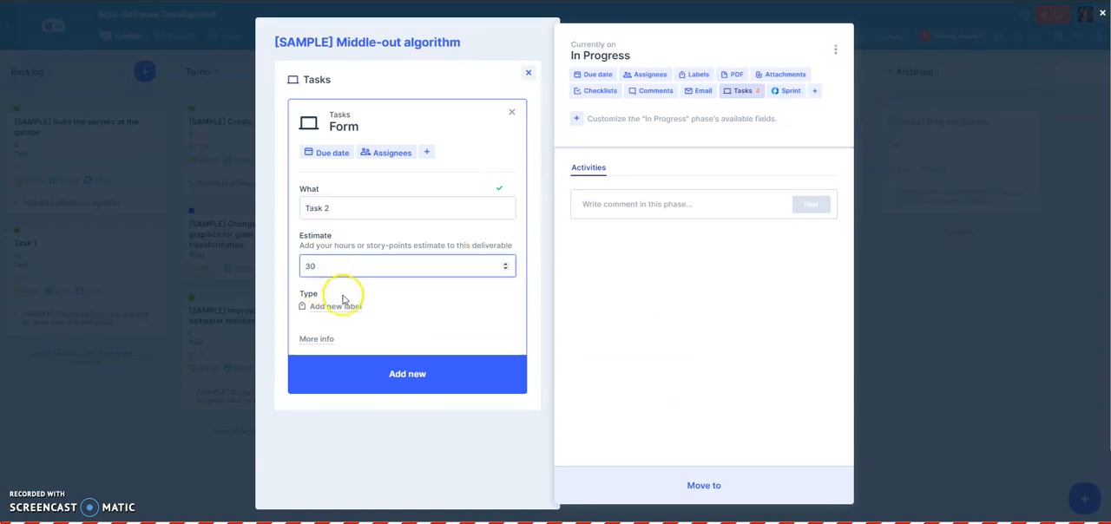
pyautogui.click(337, 306)
pyautogui.click(341, 242)
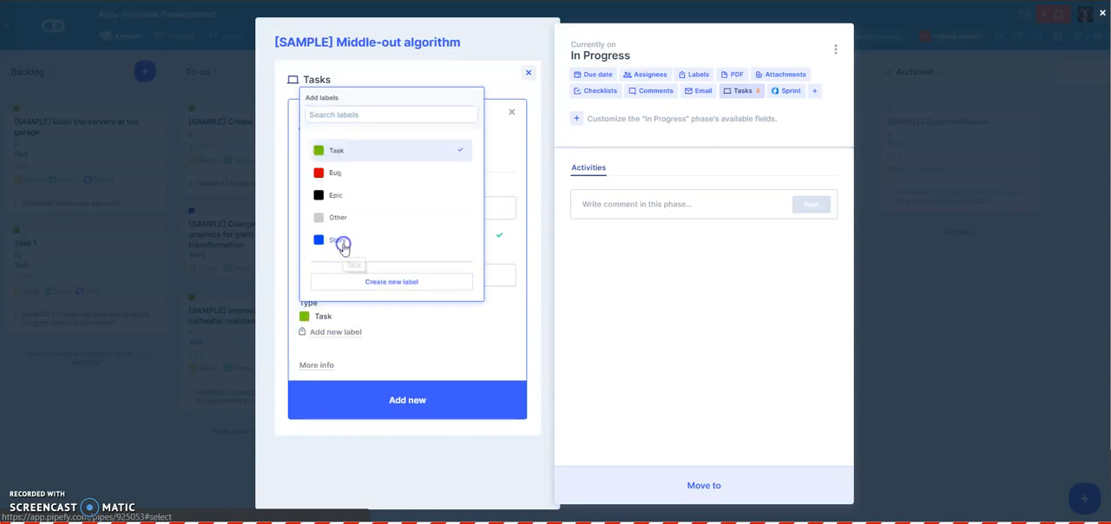
pyautogui.click(360, 392)
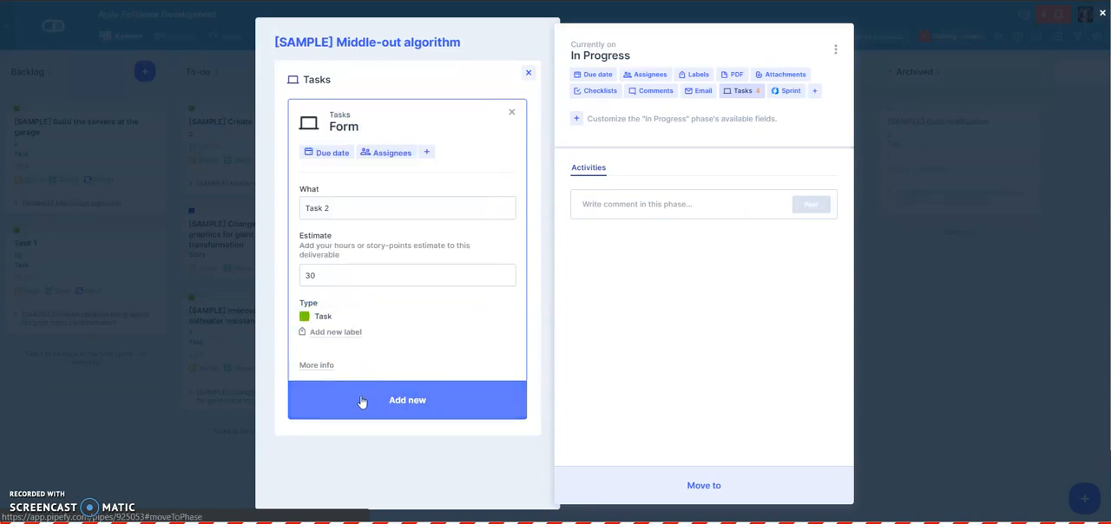
pyautogui.click(905, 367)
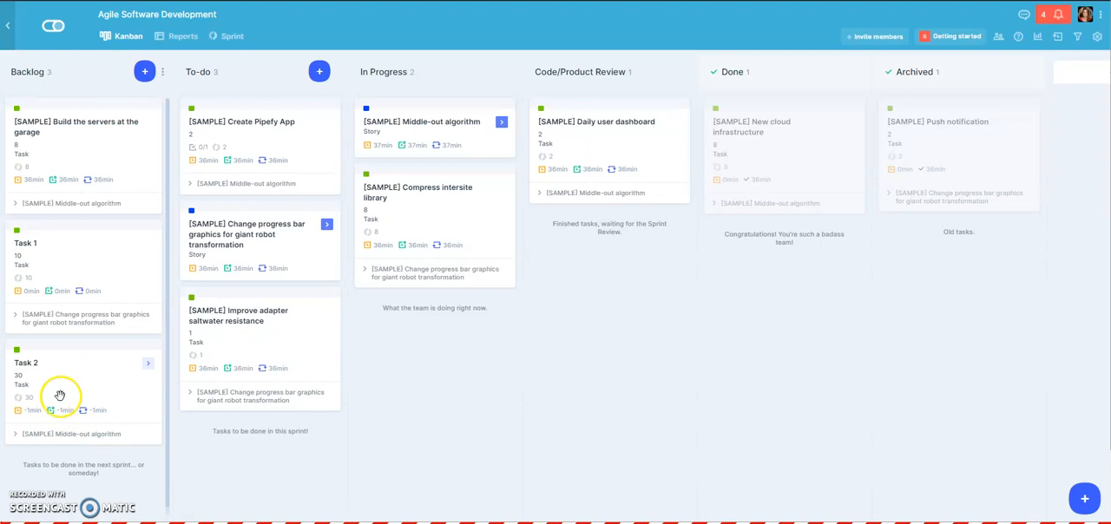
# - Check the Middle-out algorithm story's tasks and estimate points on the sprint board
pyautogui.click(224, 37)
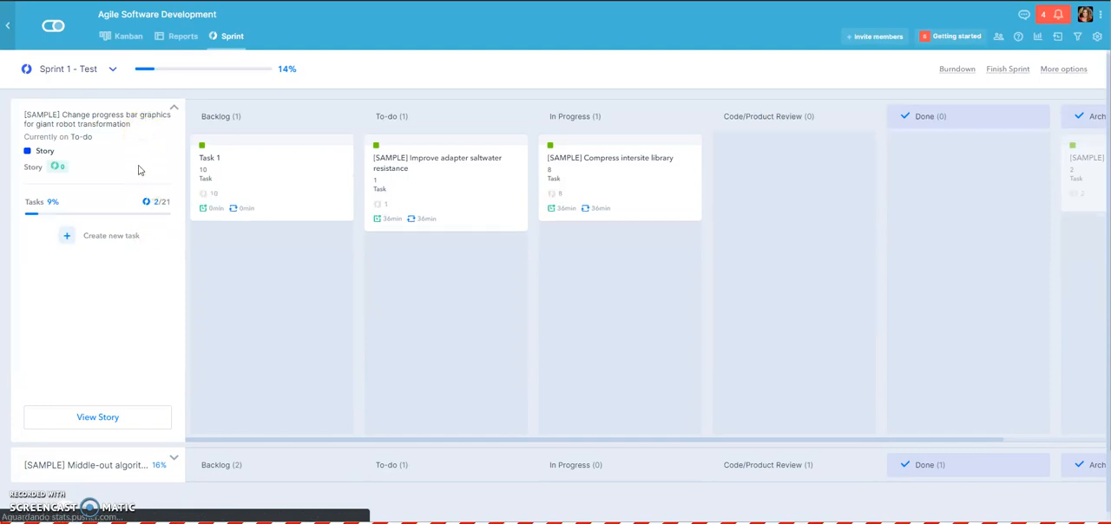
pyautogui.click(140, 118)
pyautogui.click(122, 154)
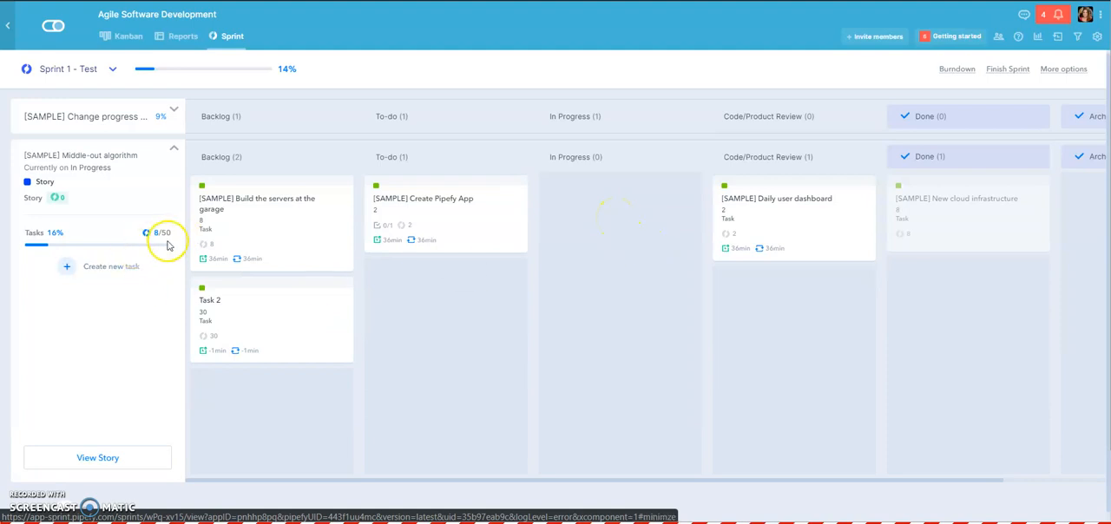
pyautogui.moveTo(163, 234); pyautogui.dragTo(173, 234)
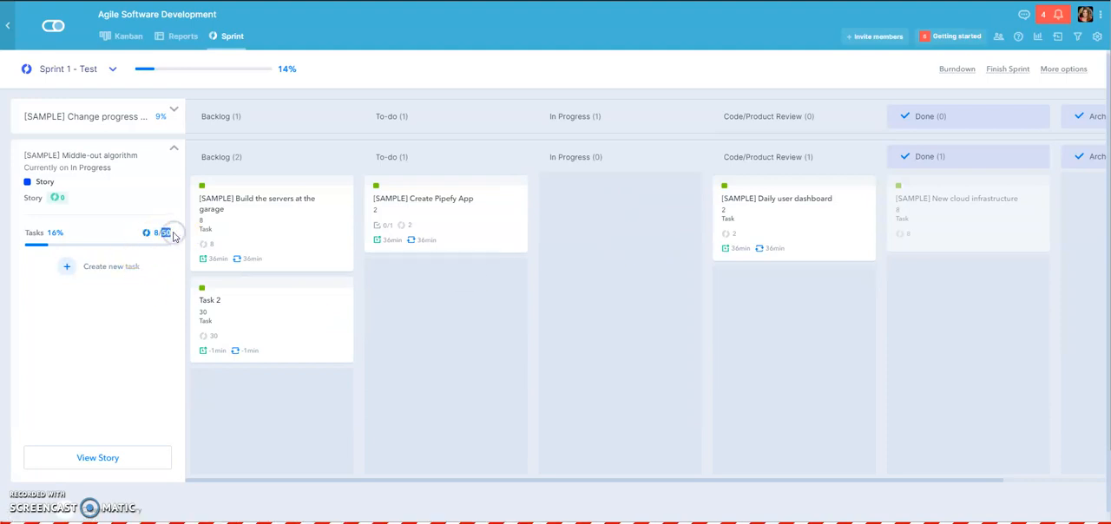
pyautogui.click(175, 233)
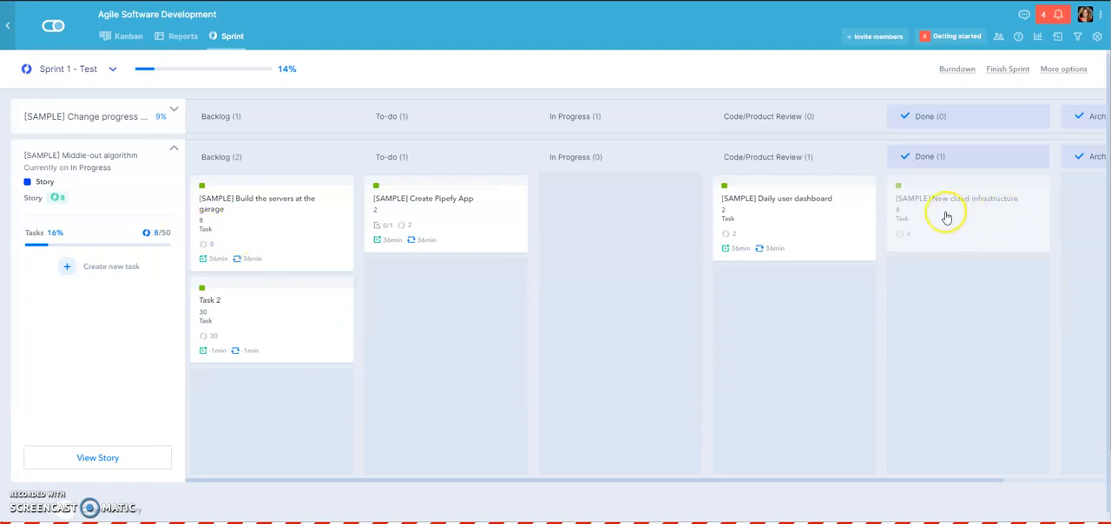
# - Move the Middle-out algorithm story's Daily user dashboard, Create Pipefy App, Build the servers at the garage and Task 2 cards to Done
pyautogui.moveTo(868, 206); pyautogui.dragTo(900, 216)
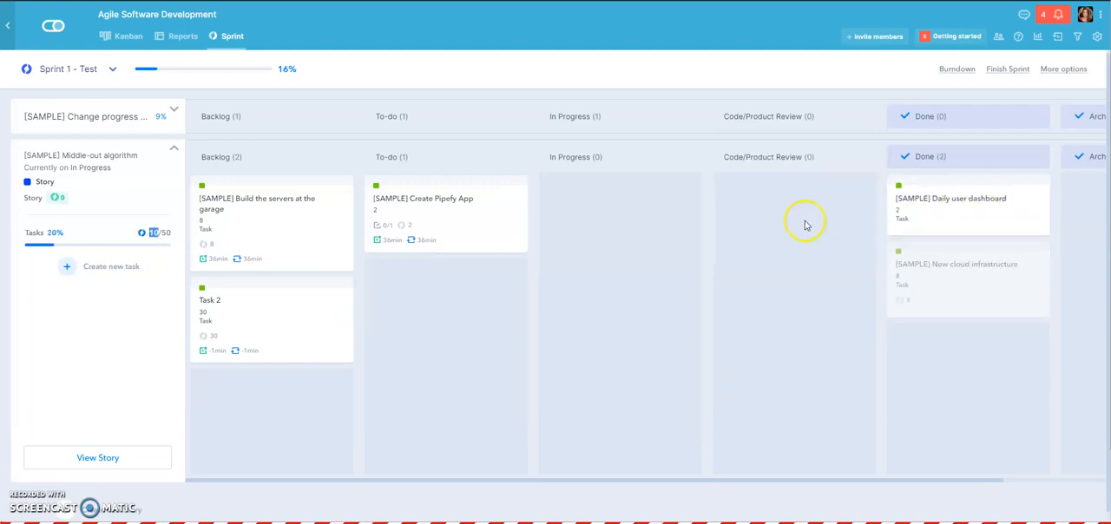
pyautogui.moveTo(516, 217); pyautogui.dragTo(1038, 211)
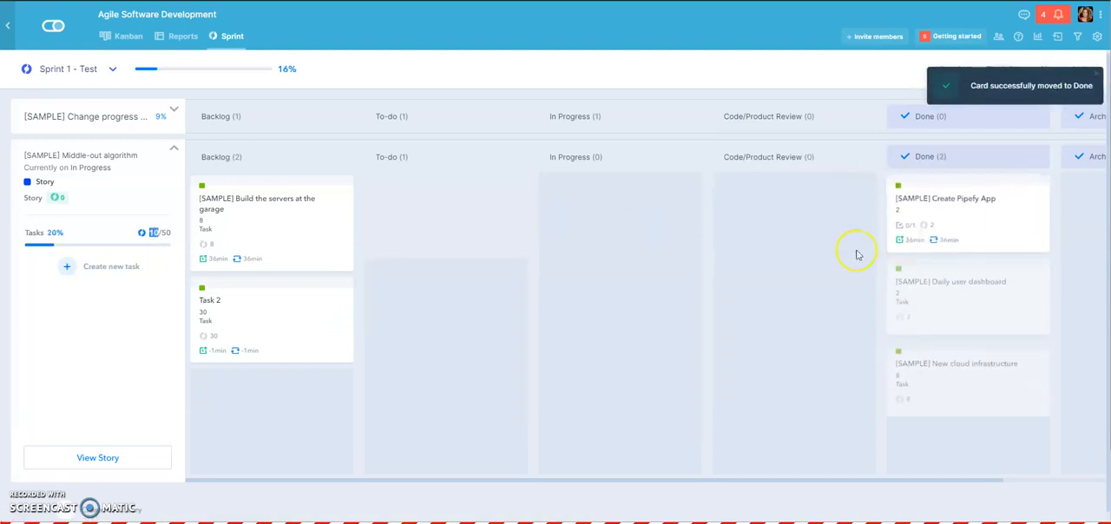
pyautogui.moveTo(352, 216); pyautogui.dragTo(907, 210)
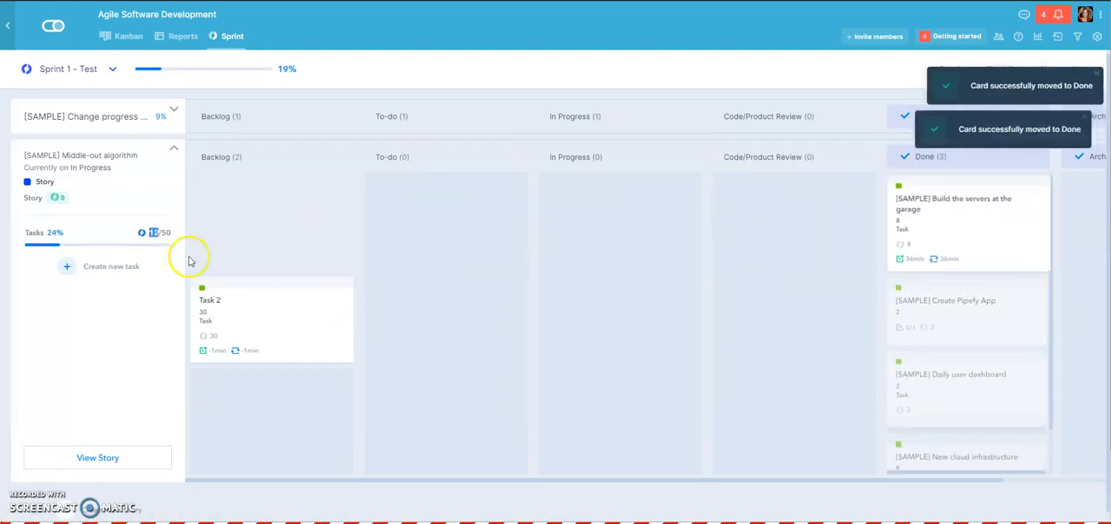
pyautogui.moveTo(267, 225); pyautogui.dragTo(972, 216)
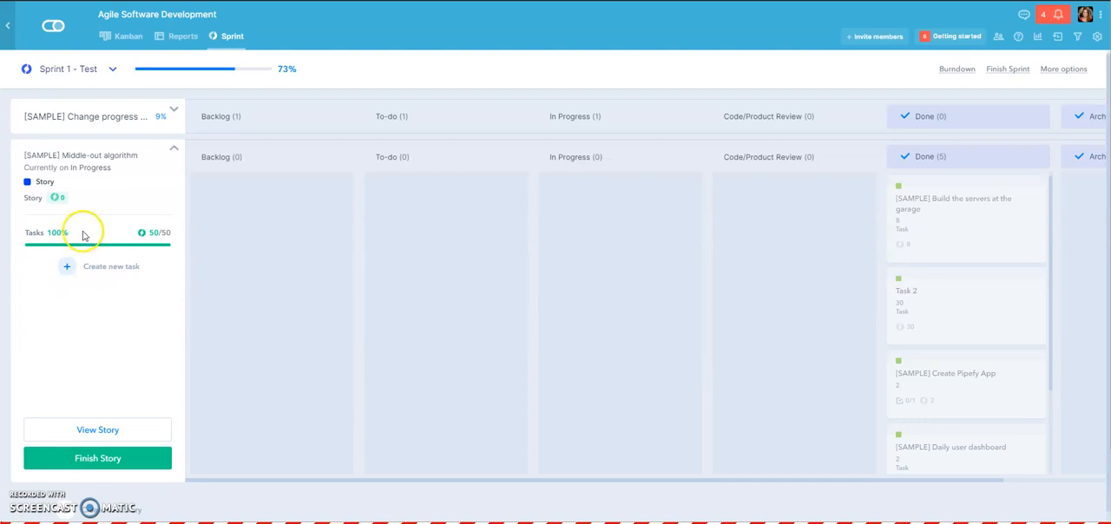
# - Finish the Middle-out algorithm story by moving it to the Done phase
pyautogui.click(93, 460)
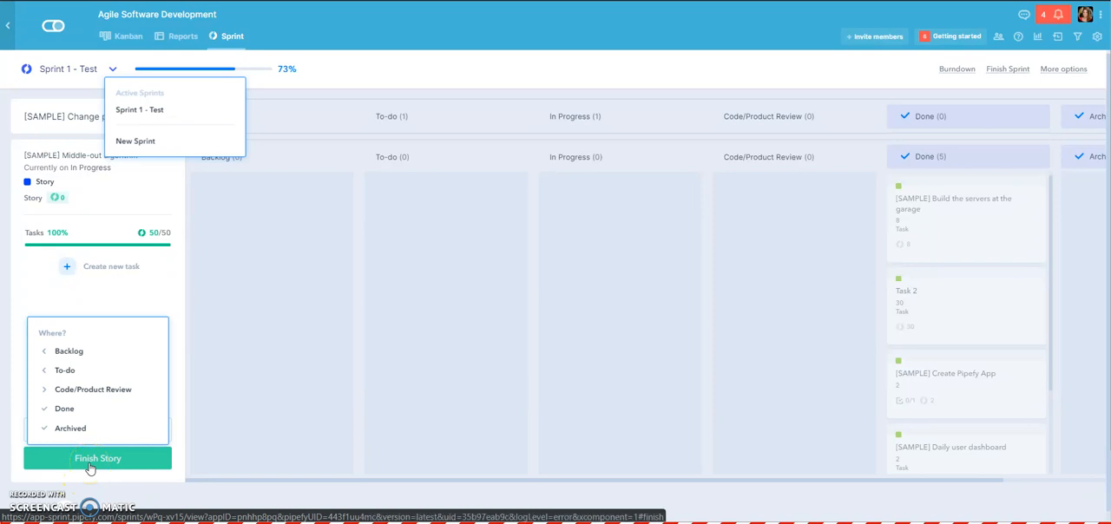
pyautogui.click(107, 414)
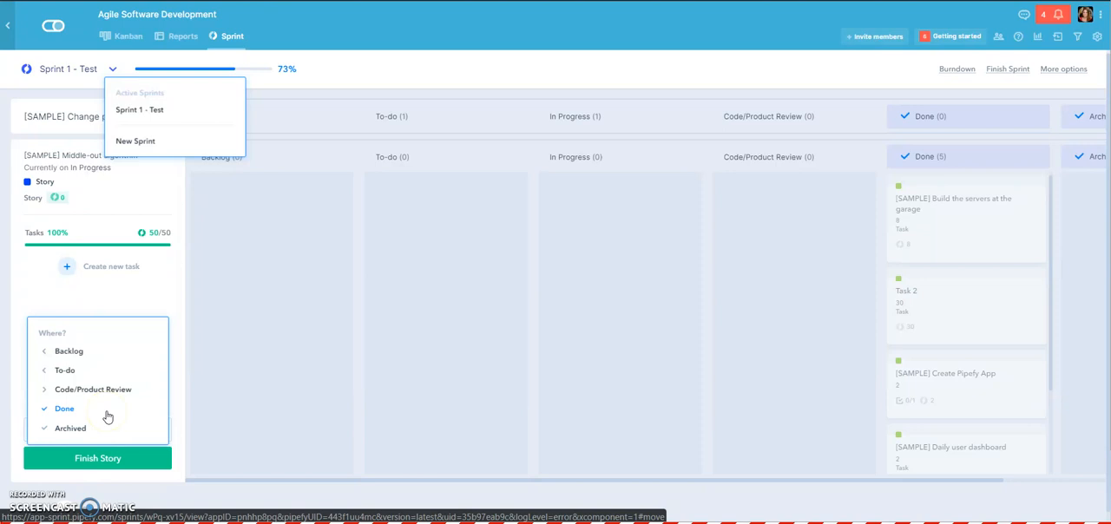
pyautogui.click(107, 414)
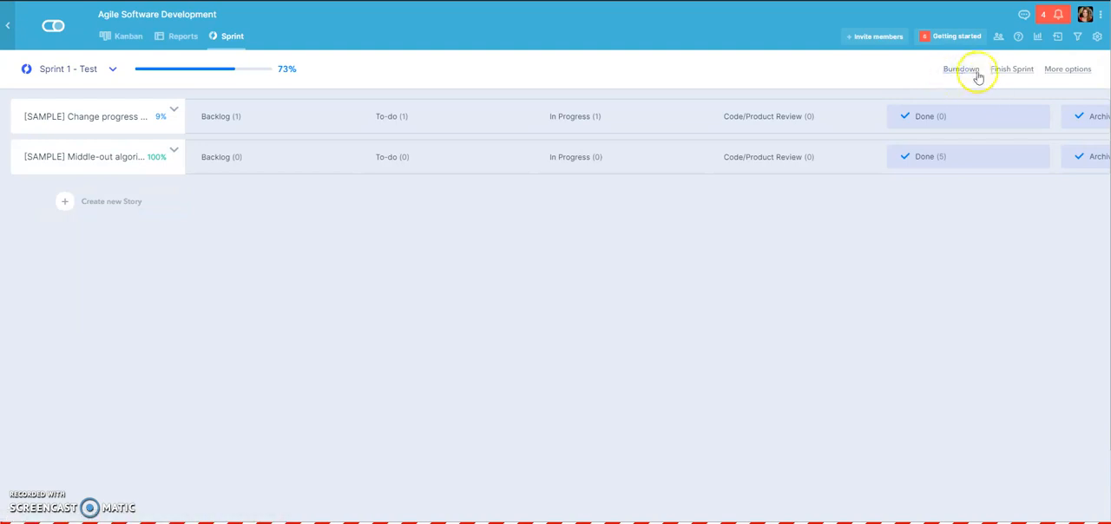
# - Examine the burndown chart of Sprint 1 - Test and close it
pyautogui.click(970, 70)
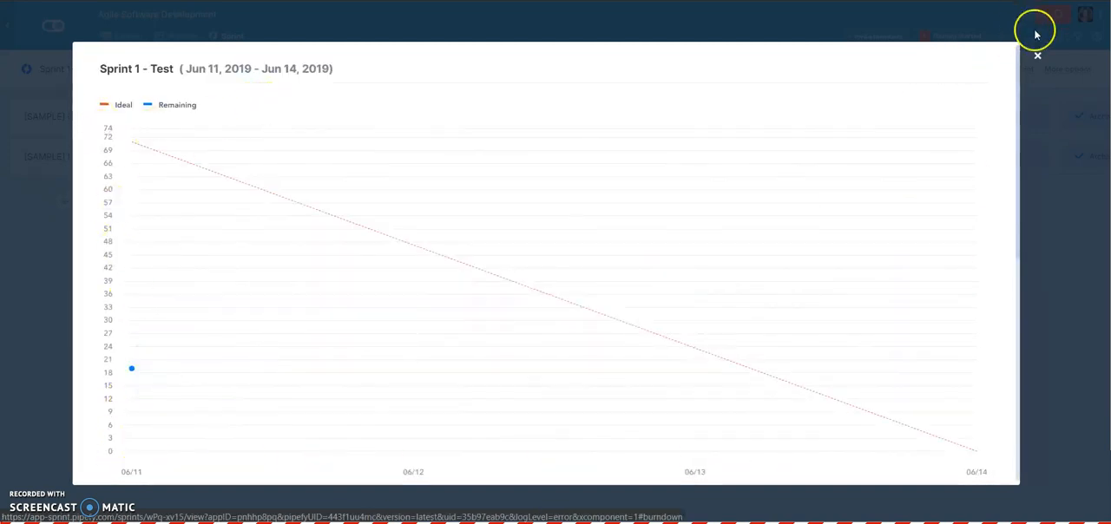
pyautogui.click(1037, 56)
# - Move the Change progress bar graphics story's Improve adapter saltwater resistance, Compress intersite library and Task 1 cards to Done
pyautogui.click(240, 130)
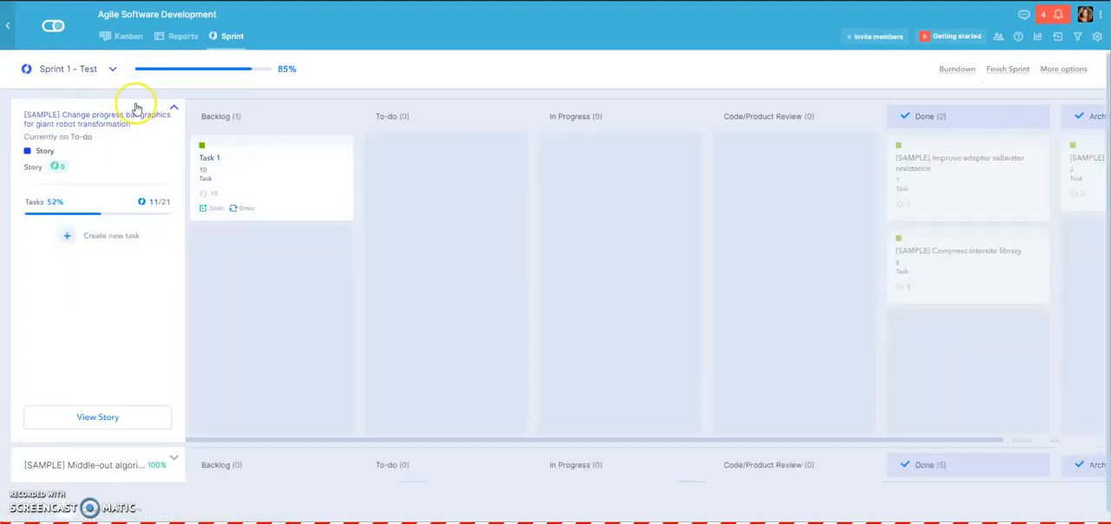
pyautogui.click(112, 37)
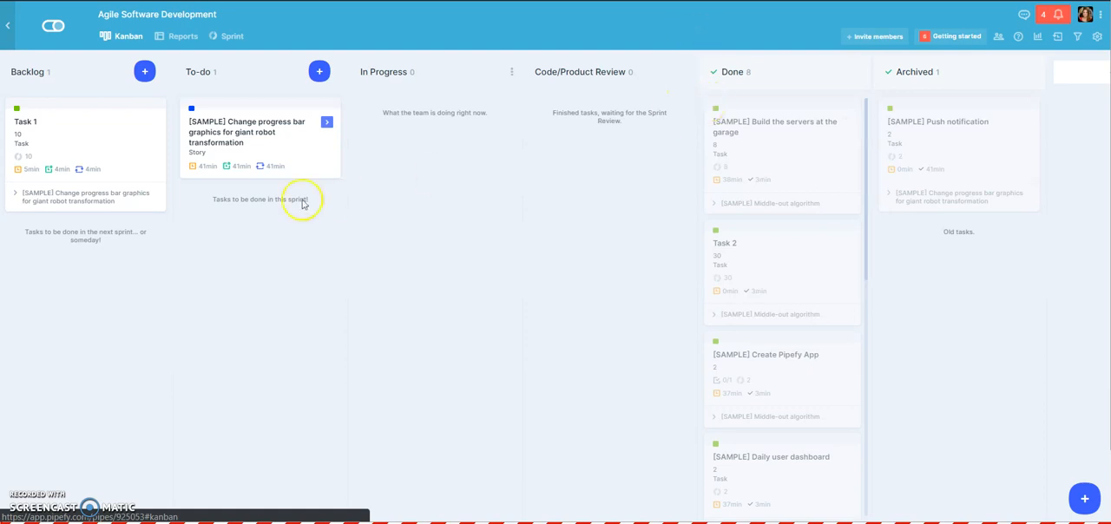
pyautogui.moveTo(34, 116); pyautogui.dragTo(728, 129)
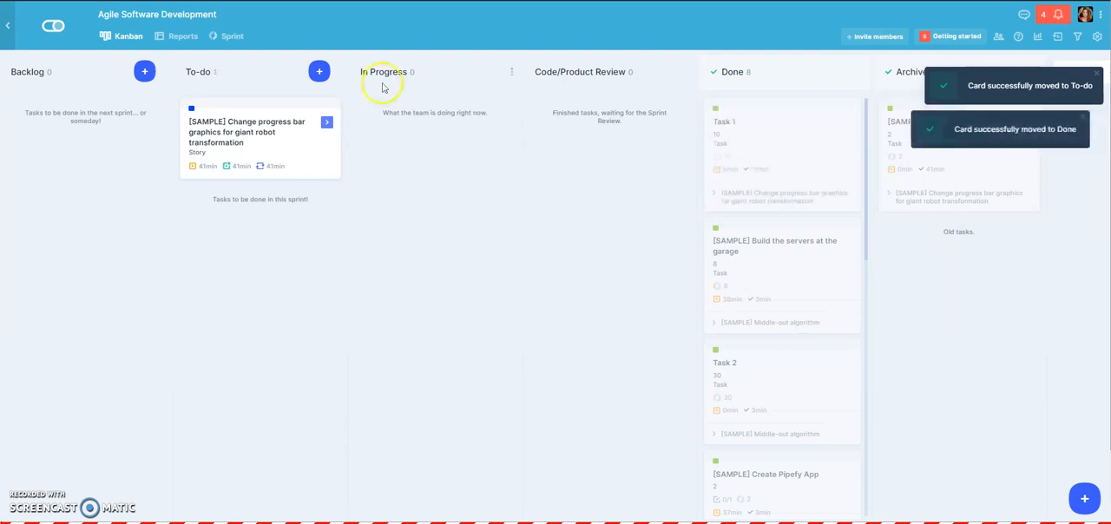
# - Finish the Change progress bar graphics story on the sprint board by moving it to the Done phase
pyautogui.click(229, 37)
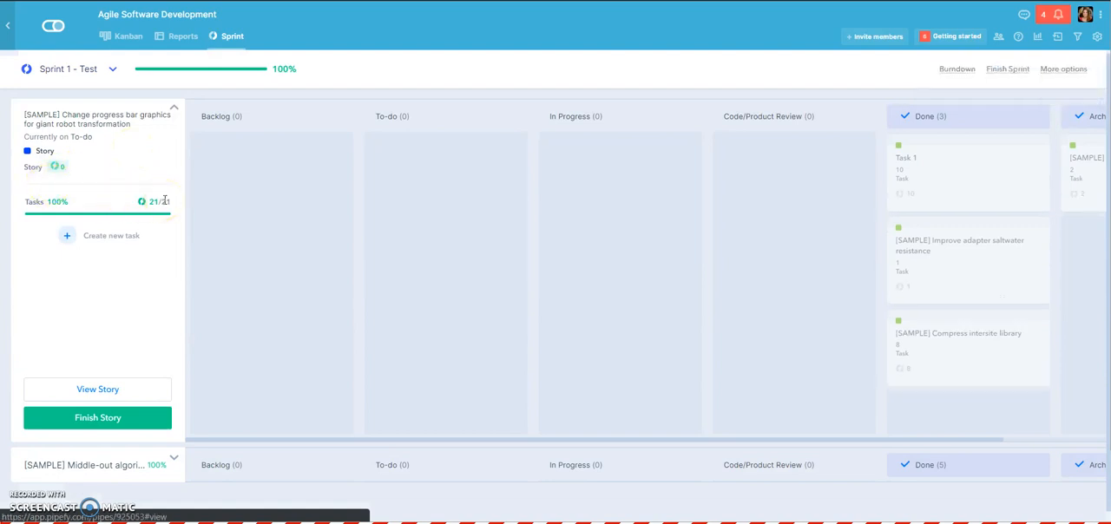
pyautogui.click(96, 417)
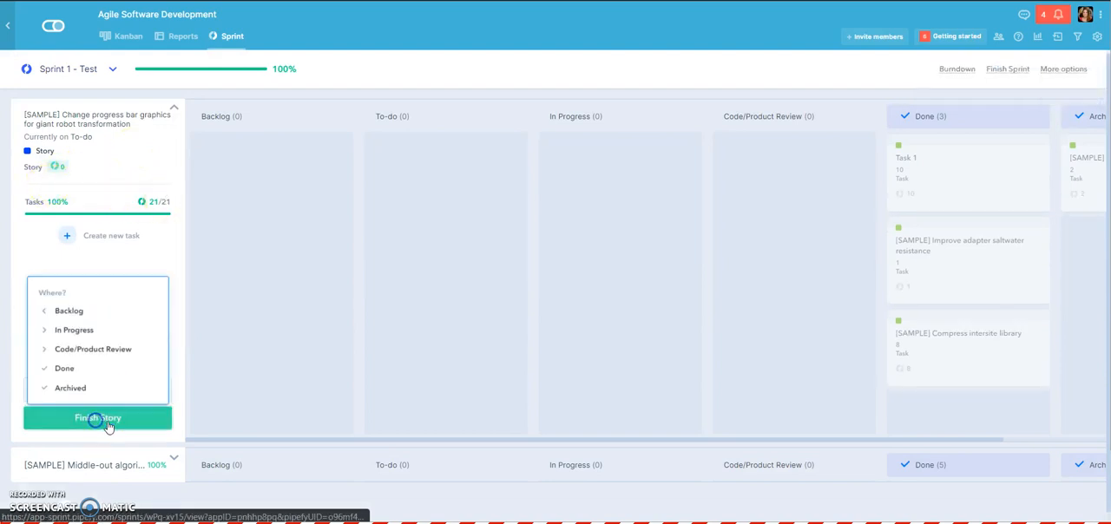
pyautogui.click(65, 368)
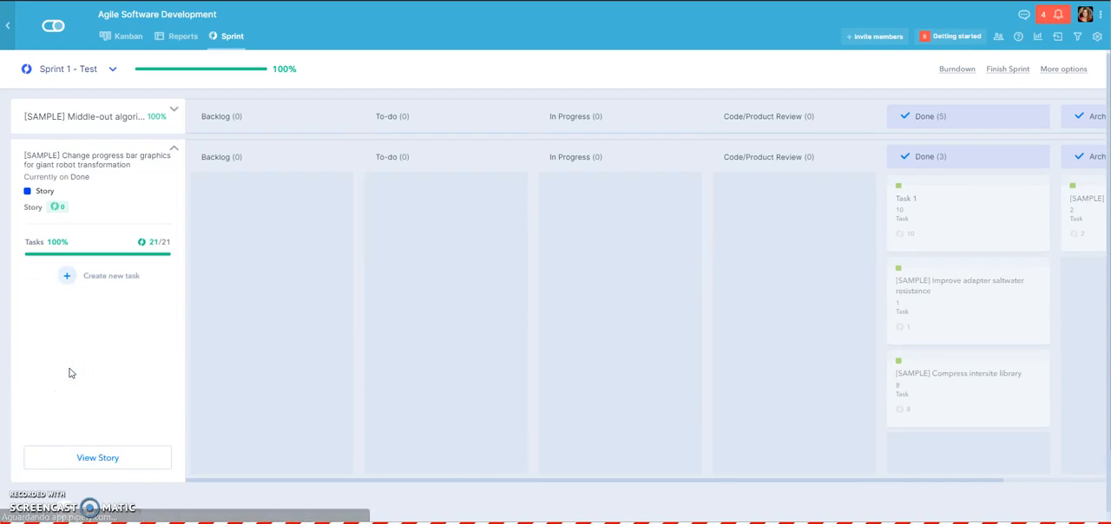
# - Collapse the open story and finish the sprint Sprint 1 - Test
pyautogui.click(111, 69)
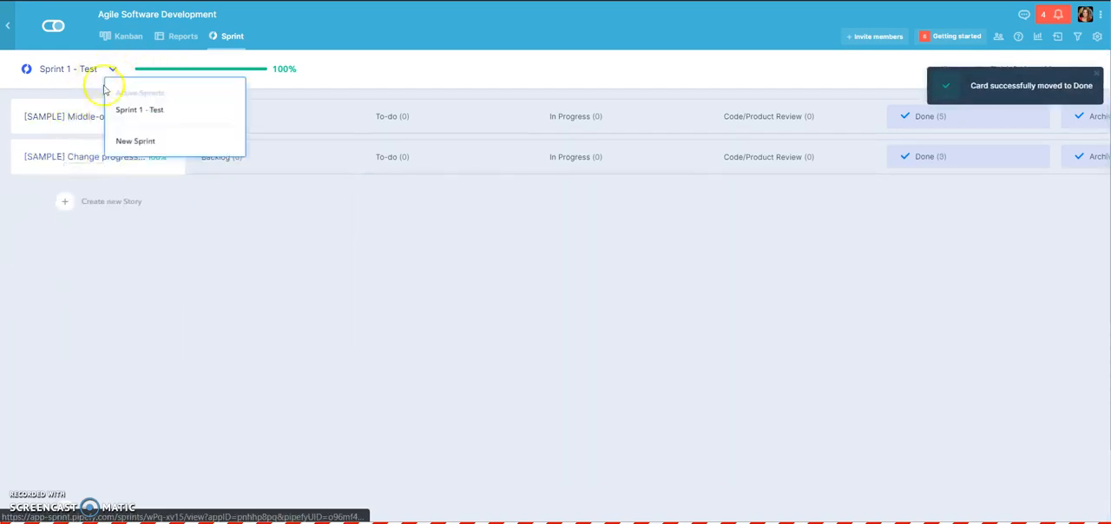
pyautogui.click(678, 221)
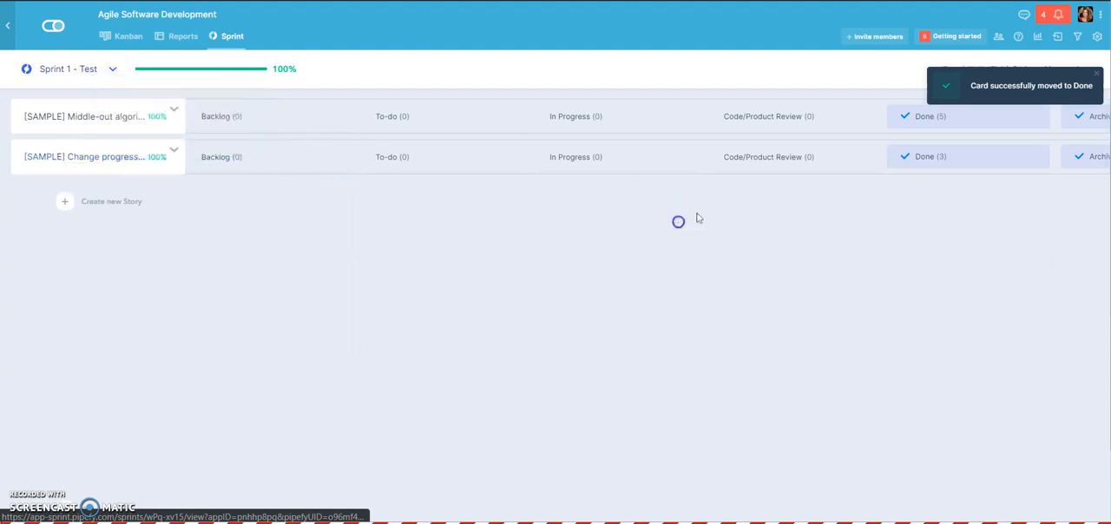
pyautogui.click(1095, 74)
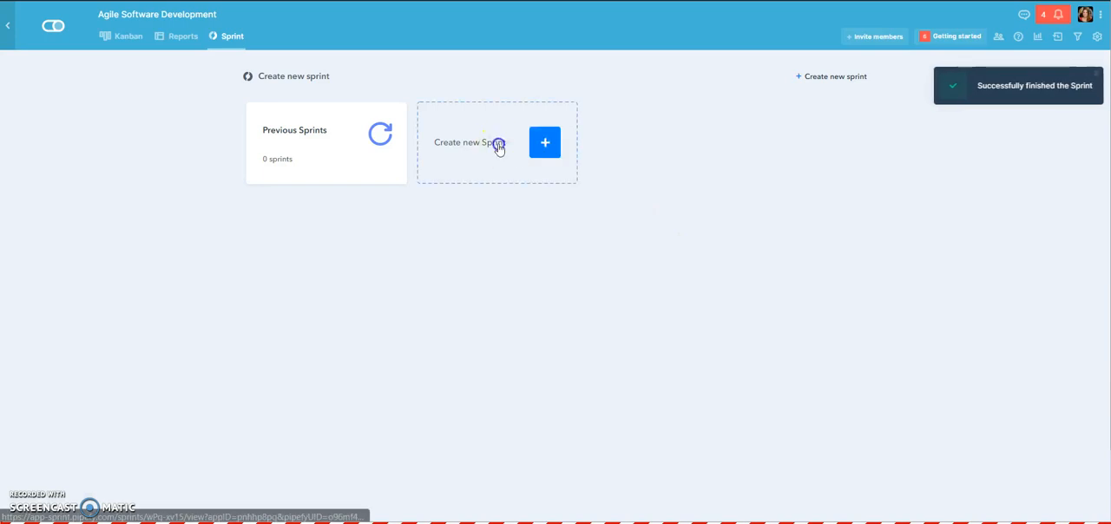
pyautogui.click(503, 152)
pyautogui.click(920, 174)
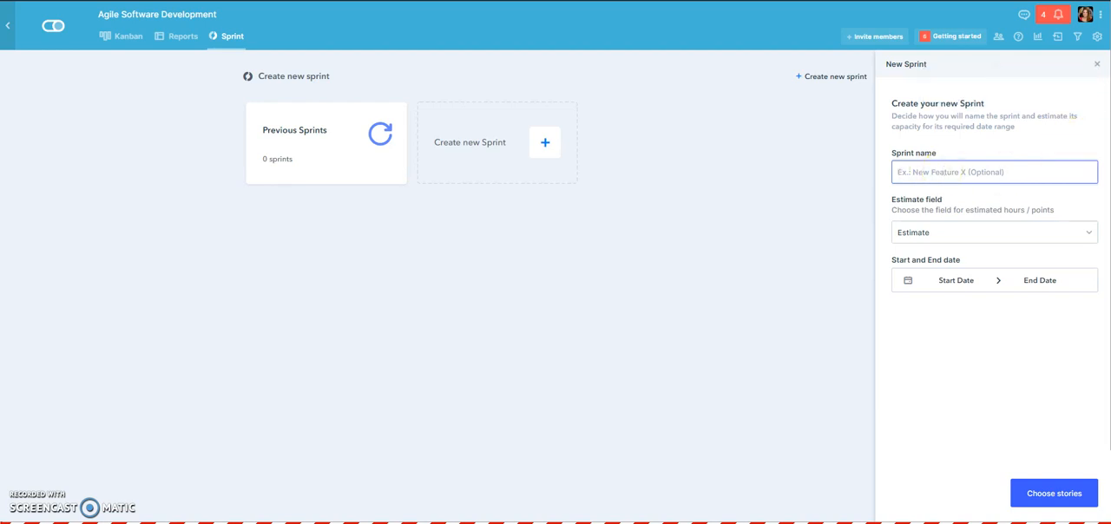
pyautogui.click(1096, 63)
# - Return to the pipe's Kanban board to view the cards after the finished sprint
pyautogui.click(130, 38)
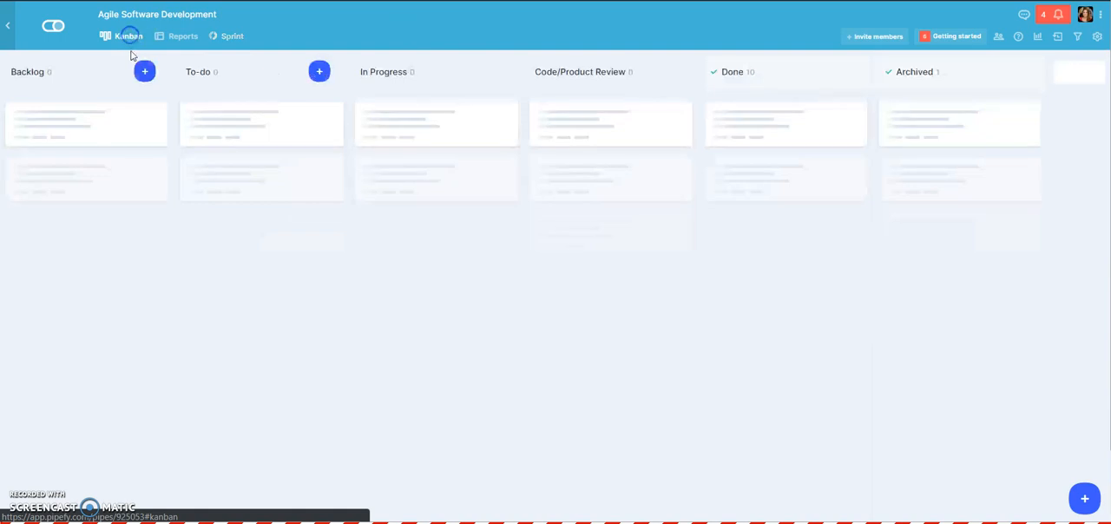